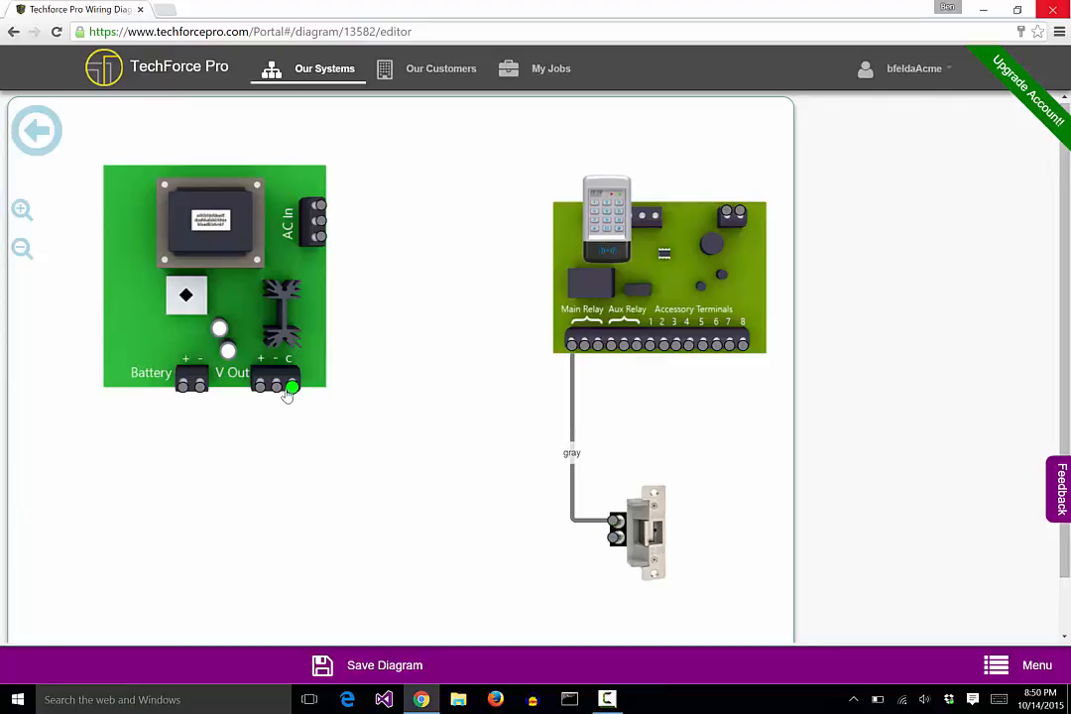
# Wire the power supply's V Out + terminal to the electric strike's lower terminal and select the main relay wire.
pyautogui.moveTo(260, 390); pyautogui.dragTo(200, 387)
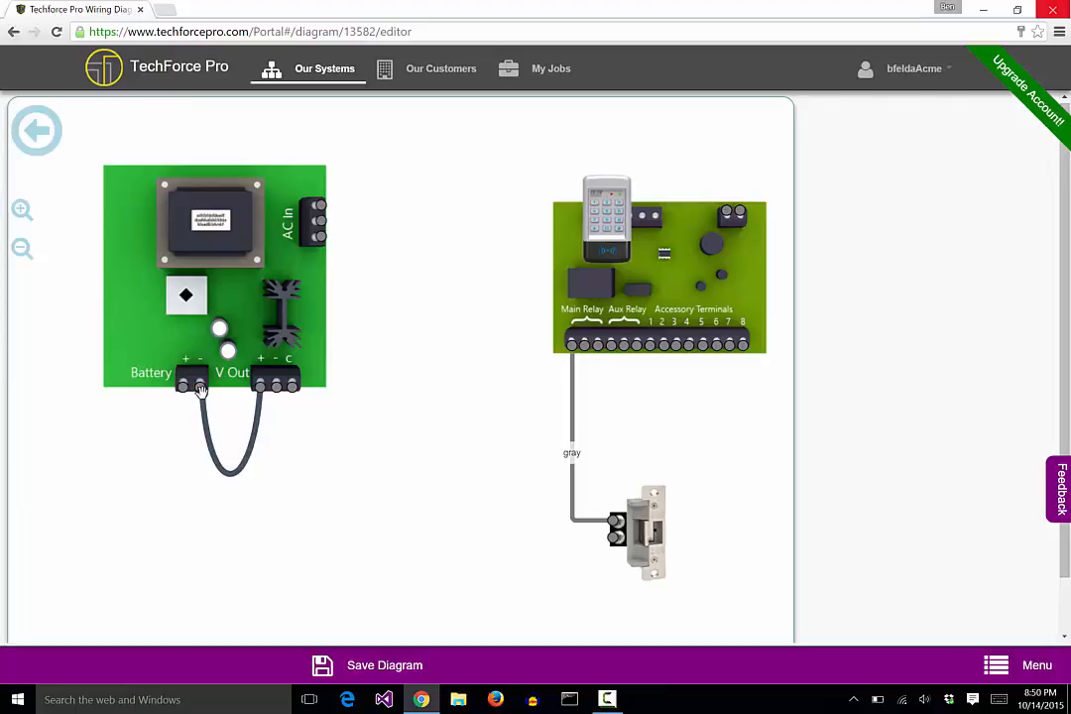
pyautogui.moveTo(199, 387); pyautogui.dragTo(612, 536)
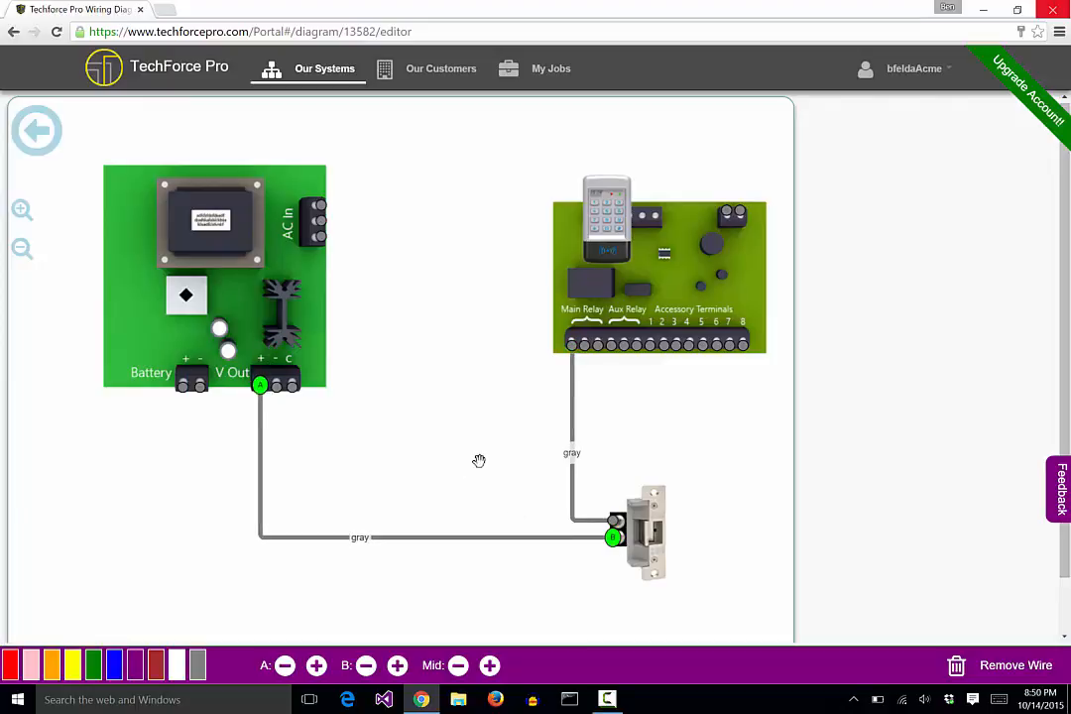
pyautogui.click(571, 441)
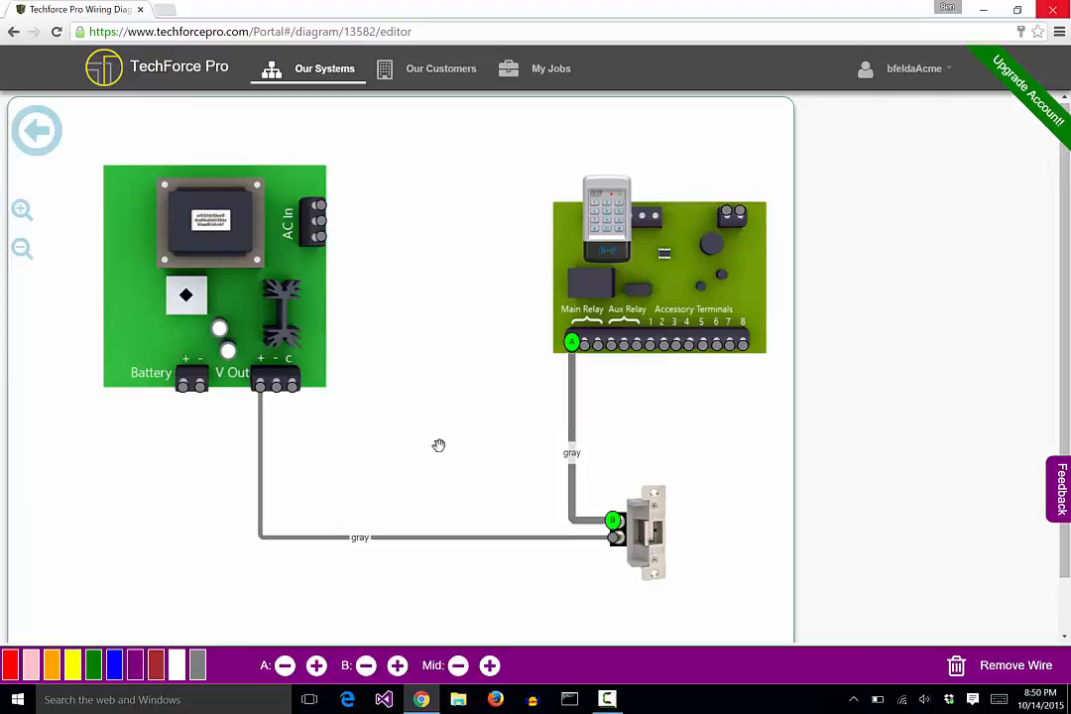
pyautogui.click(353, 540)
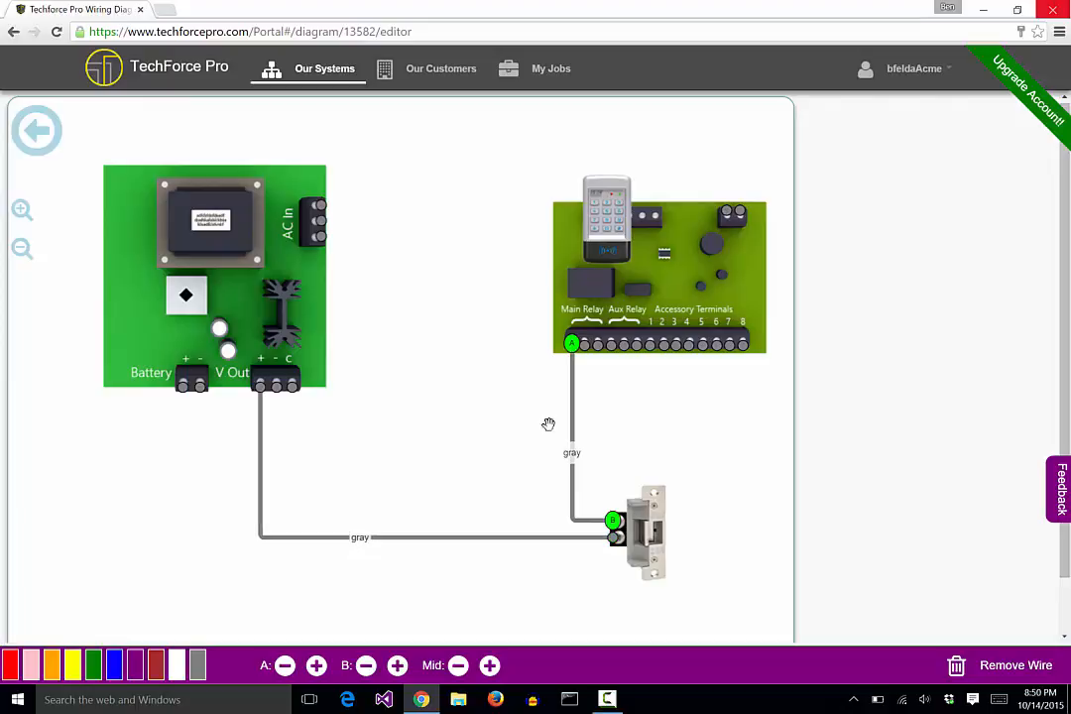
# Adjust ends A and B of the main relay wire and move the electric strike to the gap between the two boards.
pyautogui.moveTo(644, 516); pyautogui.dragTo(687, 516)
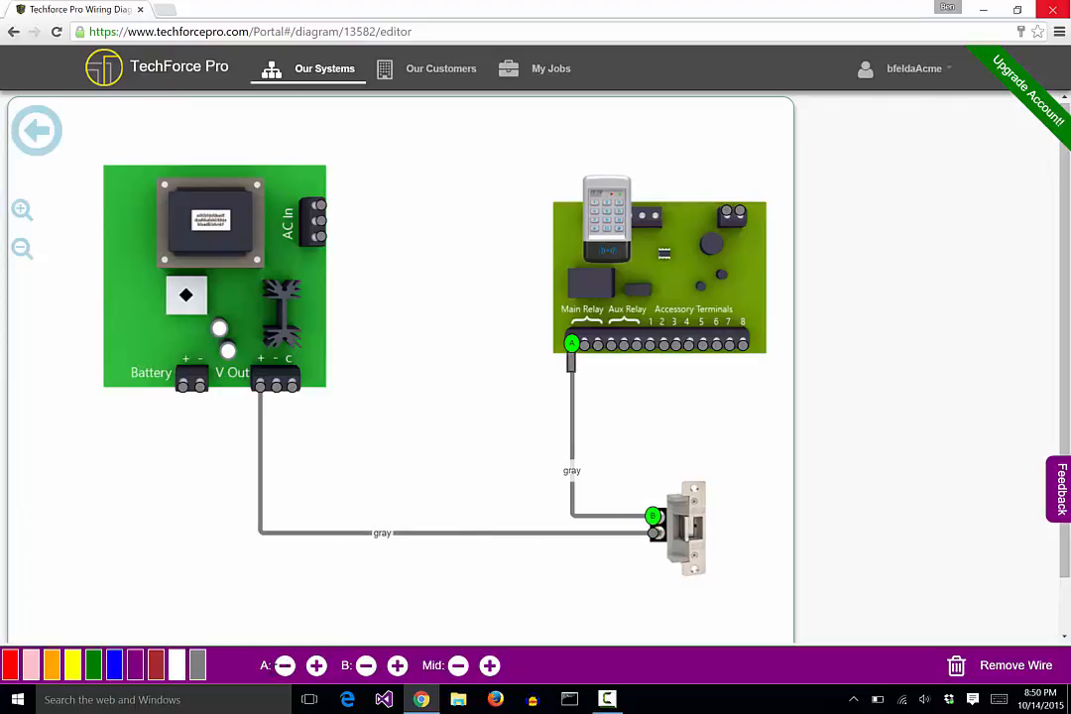
pyautogui.click(314, 666)
pyautogui.click(398, 664)
pyautogui.click(315, 664)
pyautogui.click(573, 355)
pyautogui.moveTo(694, 512); pyautogui.dragTo(526, 505)
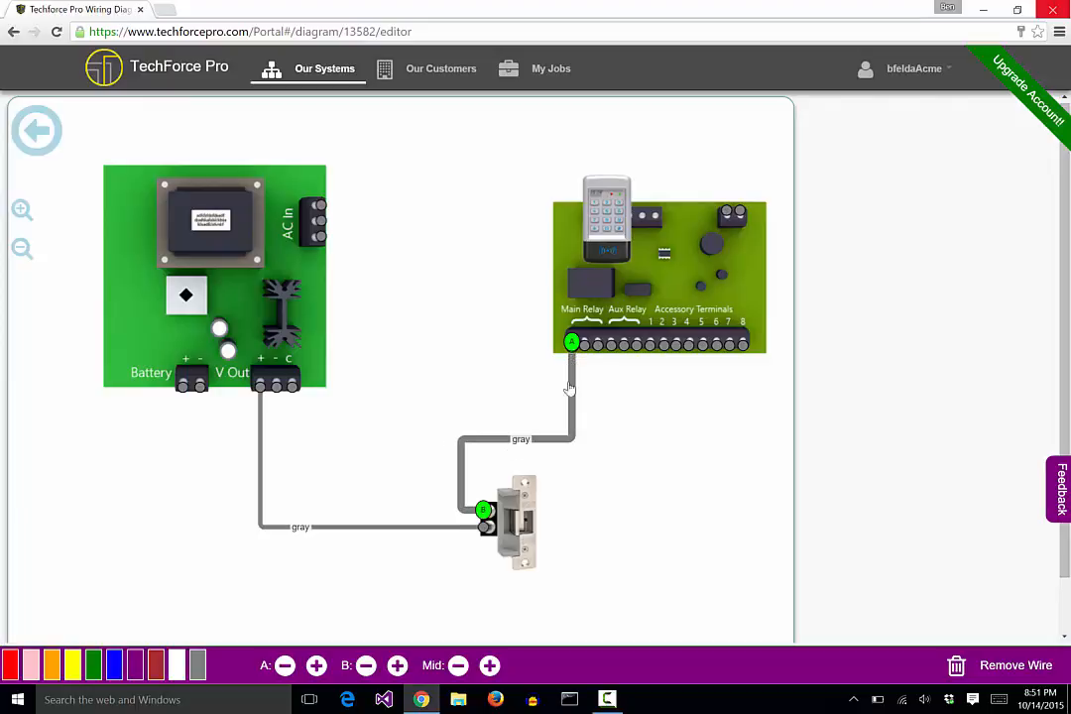
# Lengthen end B of the gray main relay wire so its bend lies farther out from the electric strike.
pyautogui.click(366, 665)
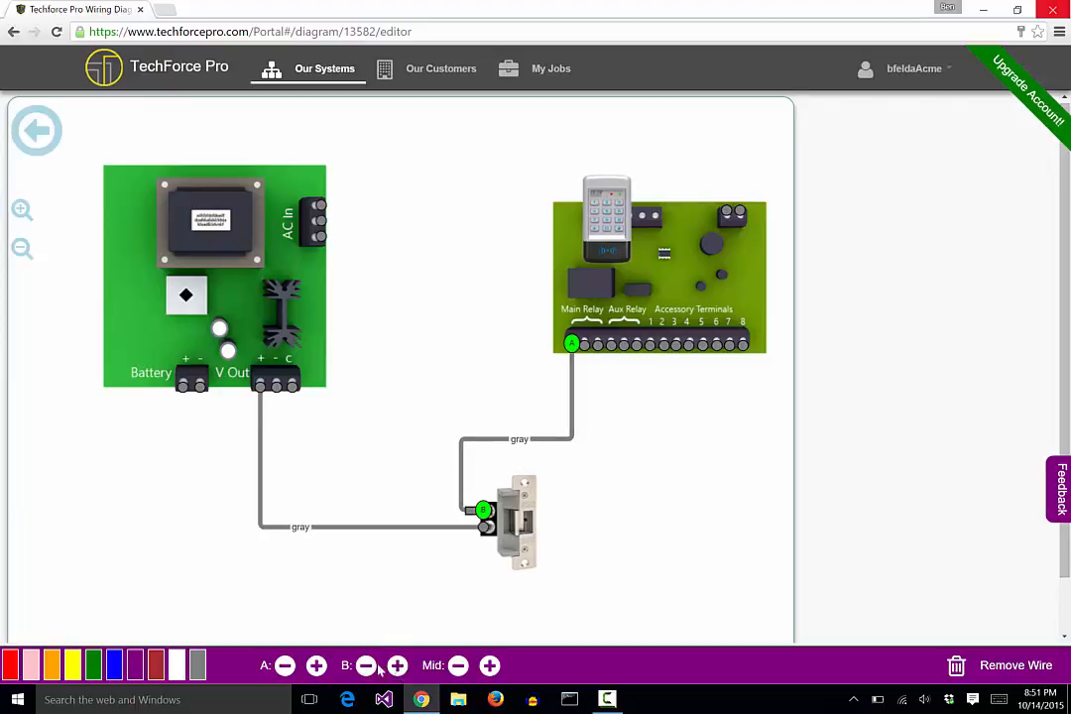
pyautogui.click(396, 666)
pyautogui.click(396, 665)
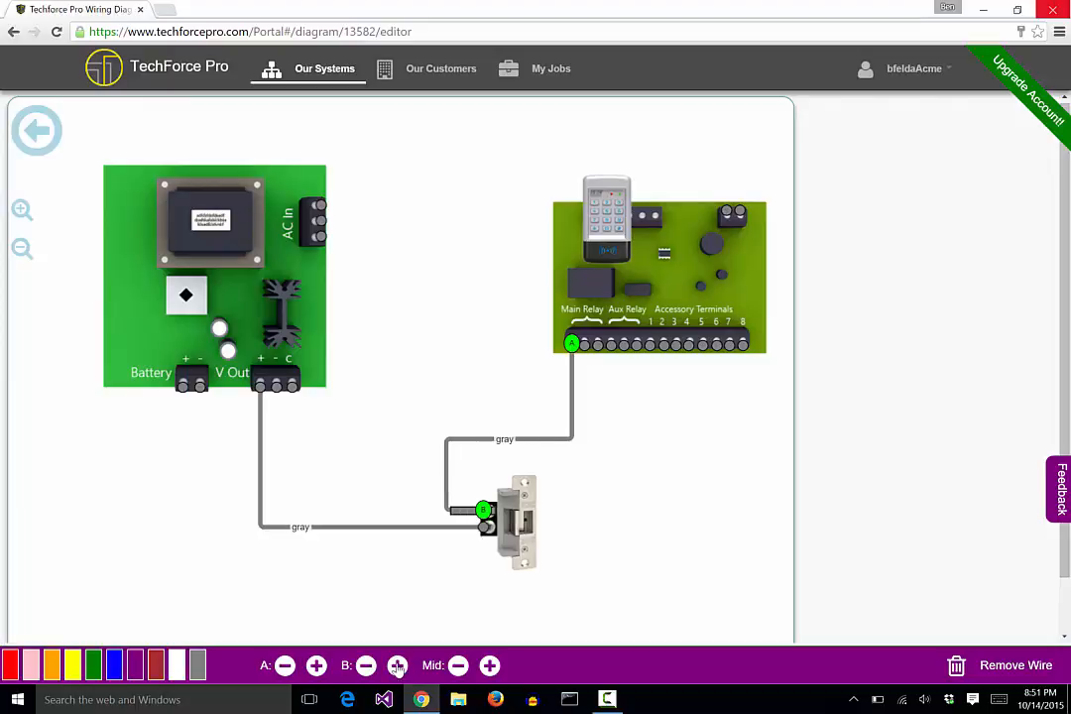
pyautogui.click(396, 665)
pyautogui.click(397, 665)
pyautogui.click(397, 665)
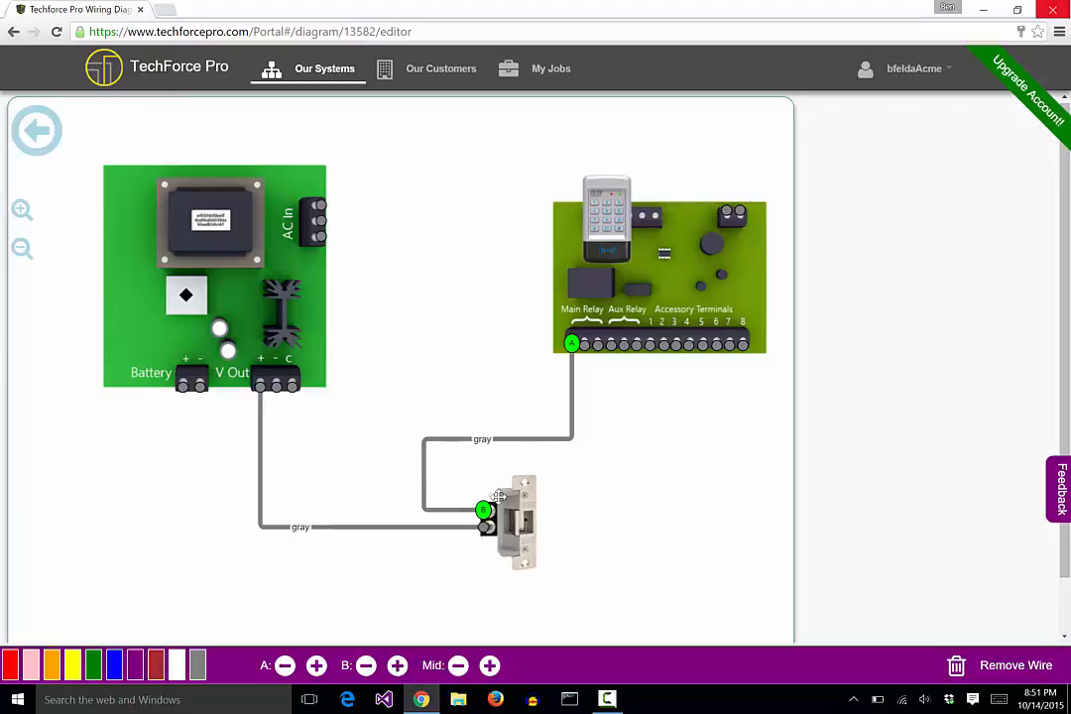
# Move the power supply board closer to the keypad board and place the electric strike beneath its V Out terminals.
pyautogui.moveTo(511, 508); pyautogui.dragTo(527, 529)
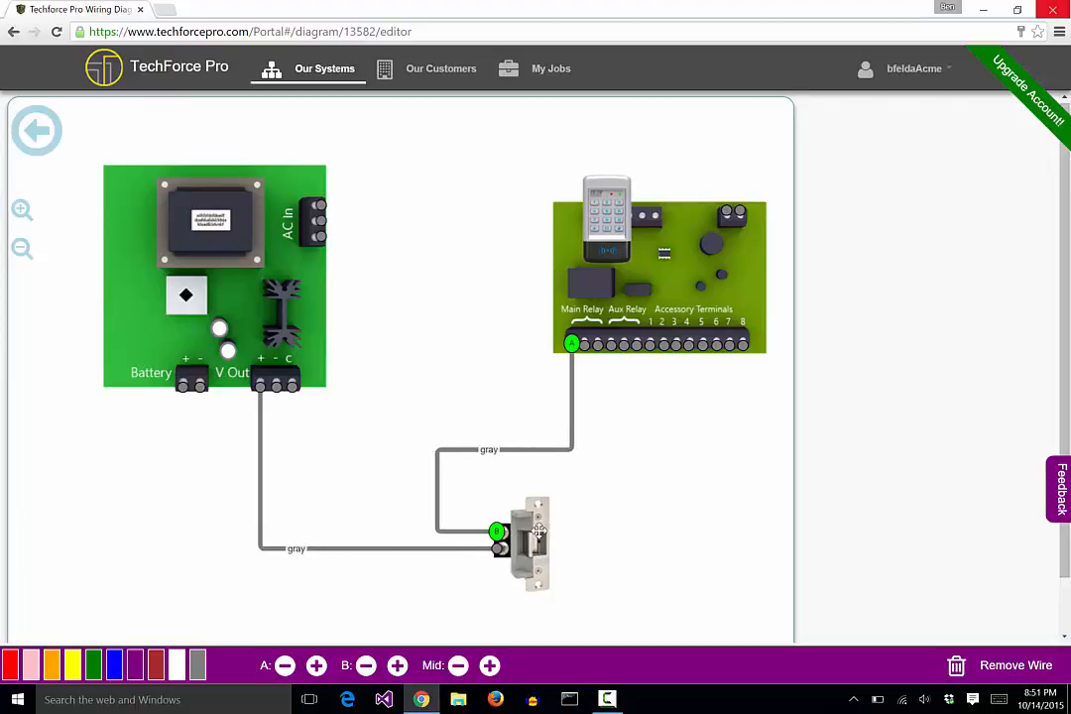
pyautogui.moveTo(534, 541)
pyautogui.mouseDown()
pyautogui.moveTo(497, 541)
pyautogui.moveTo(468, 517)
pyautogui.moveTo(684, 516)
pyautogui.moveTo(491, 516)
pyautogui.moveTo(555, 533)
pyautogui.moveTo(526, 537)
pyautogui.mouseUp()
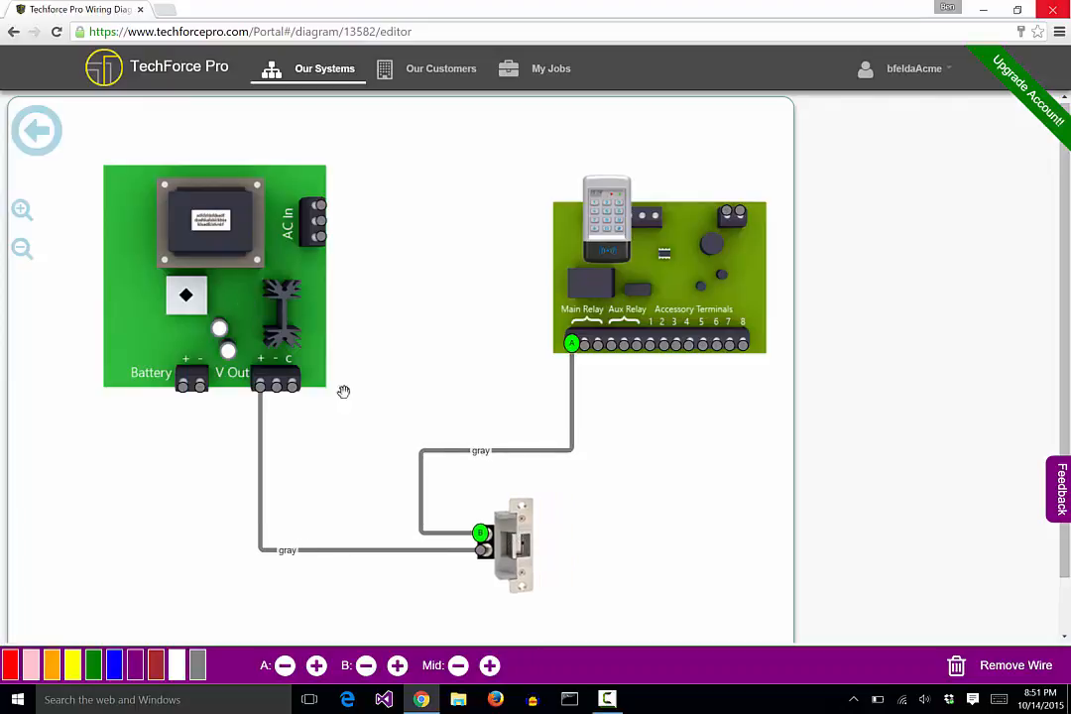
pyautogui.moveTo(287, 335); pyautogui.dragTo(447, 295)
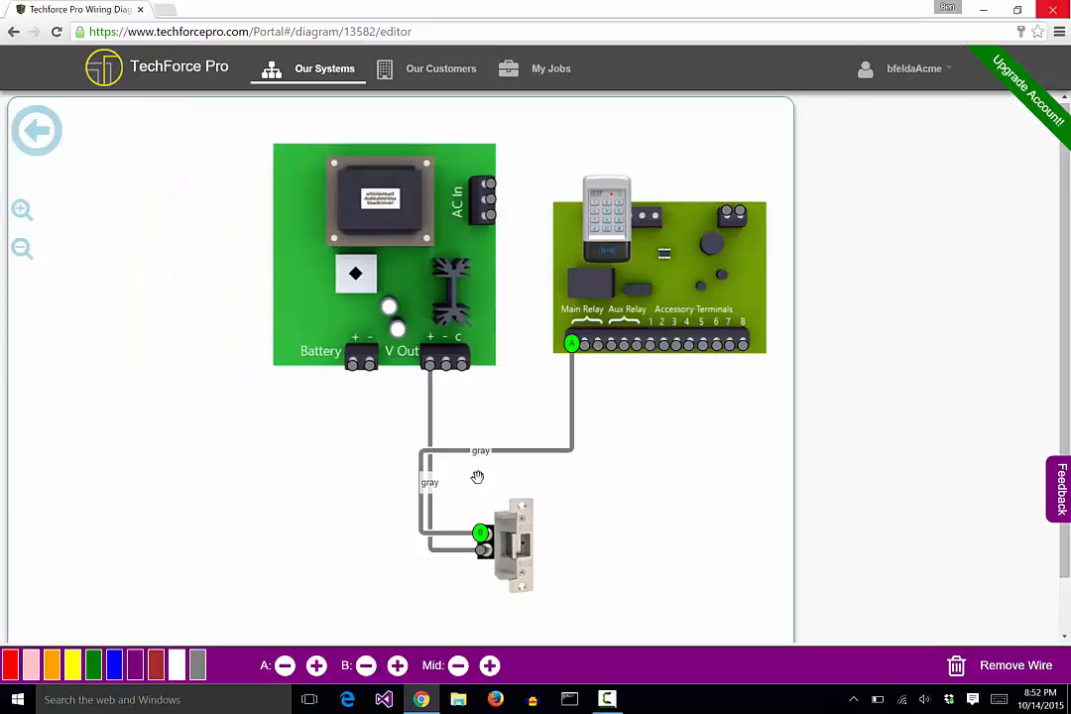
pyautogui.moveTo(510, 530); pyautogui.dragTo(446, 530)
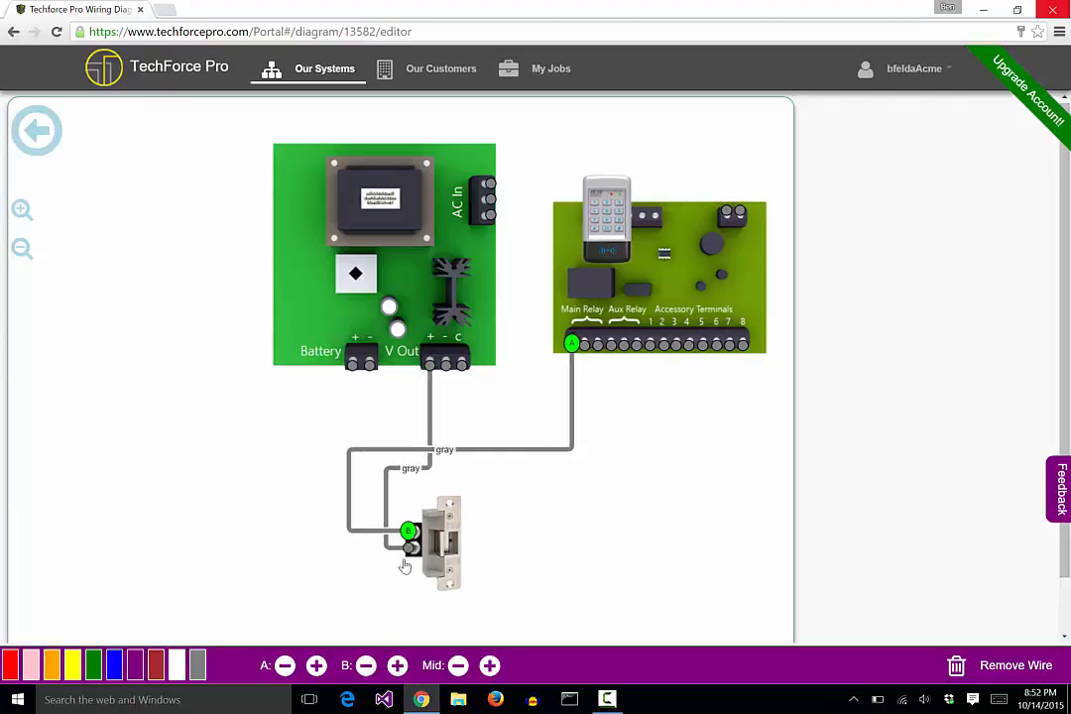
# Shorten end B of the main relay wire and lengthen end B of the V Out wire so their vertical runs separate.
pyautogui.click(366, 665)
pyautogui.click(366, 665)
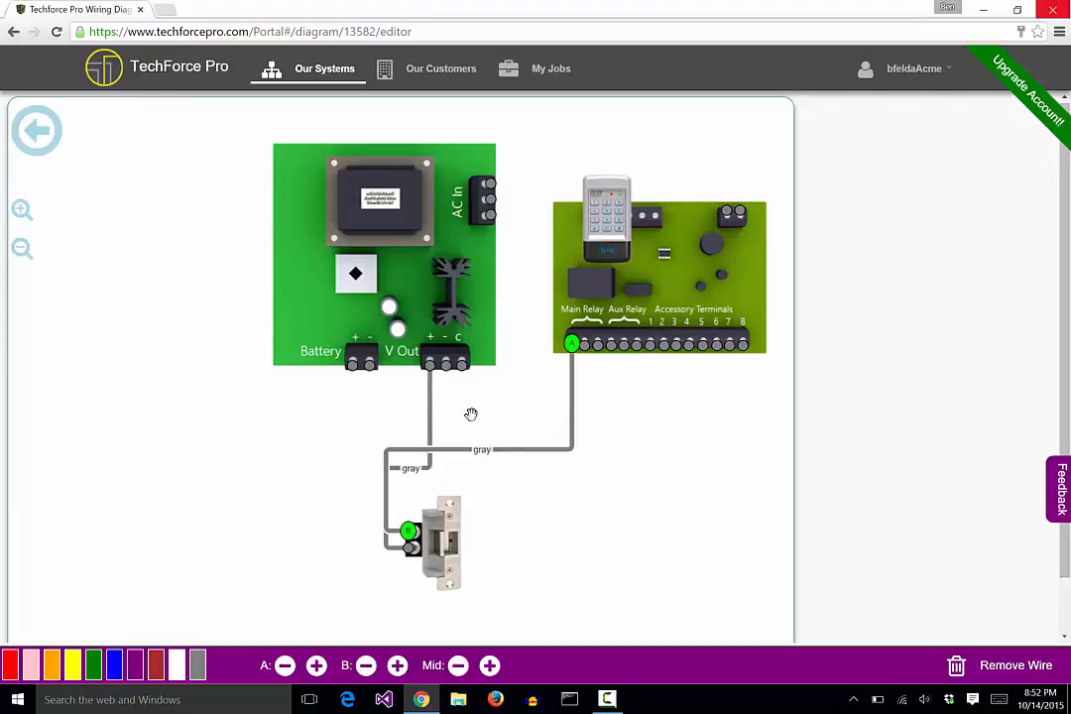
pyautogui.click(397, 665)
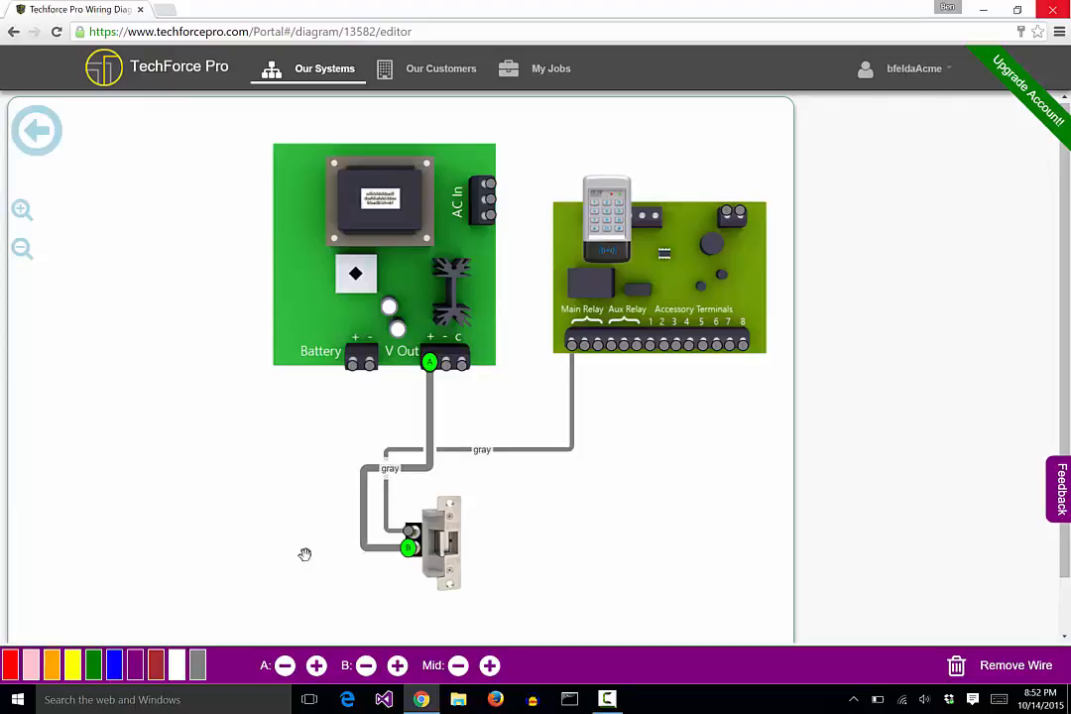
# Browse the wire color shades and color the V Out + wire red.
pyautogui.click(199, 670)
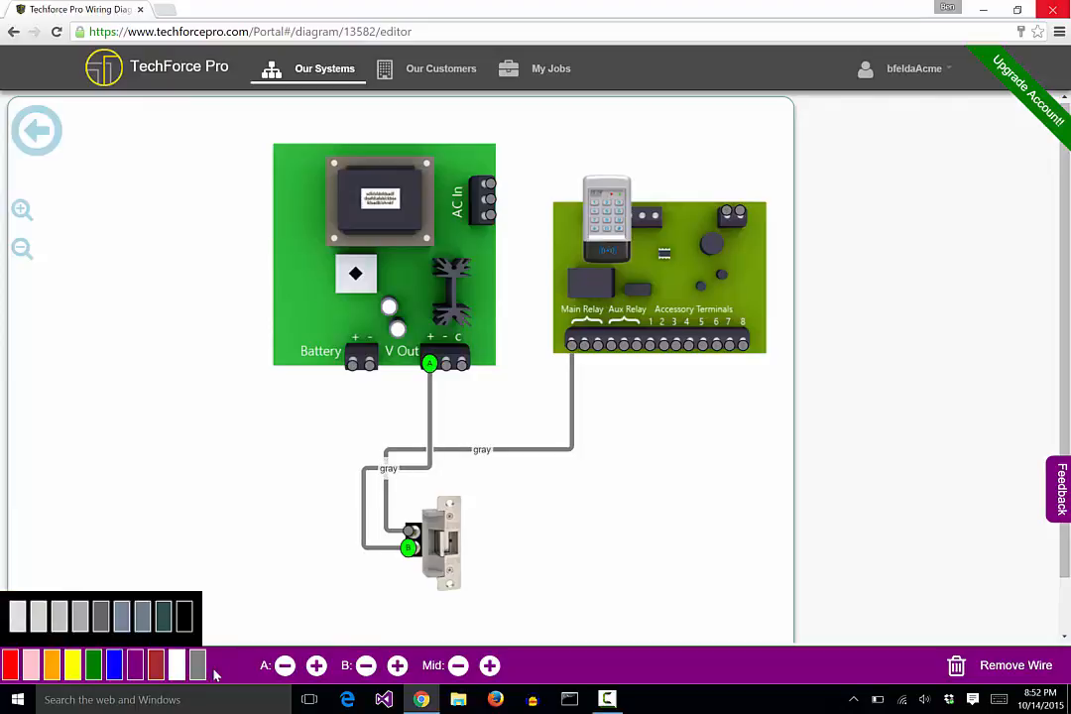
pyautogui.moveTo(16, 671)
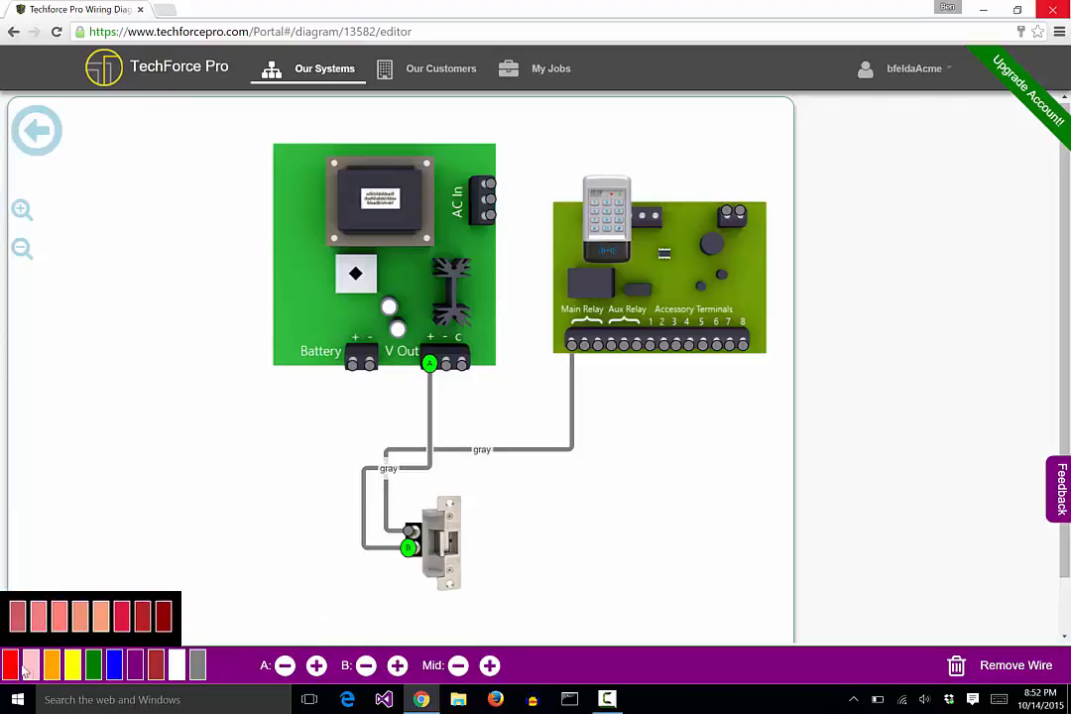
pyautogui.moveTo(160, 672)
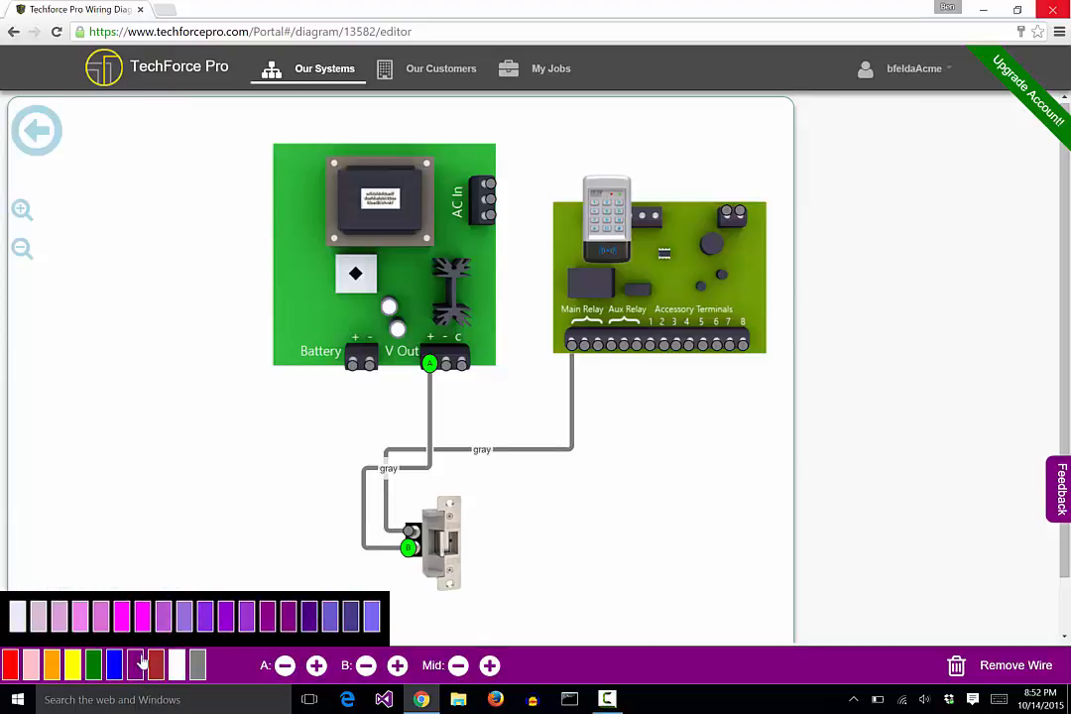
pyautogui.click(11, 667)
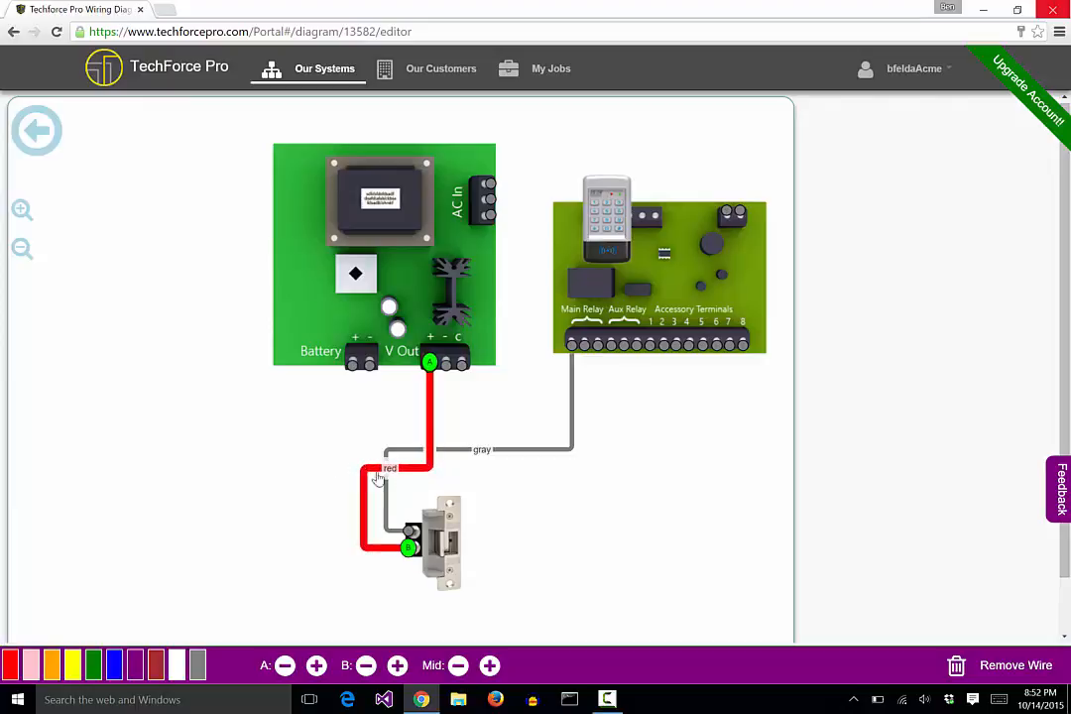
# Shift the red wire's middle segment up above the gray wire's horizontal run, toward the power supply board.
pyautogui.click(489, 665)
pyautogui.click(459, 666)
pyautogui.click(459, 665)
pyautogui.click(459, 665)
pyautogui.click(459, 665)
pyautogui.click(459, 665)
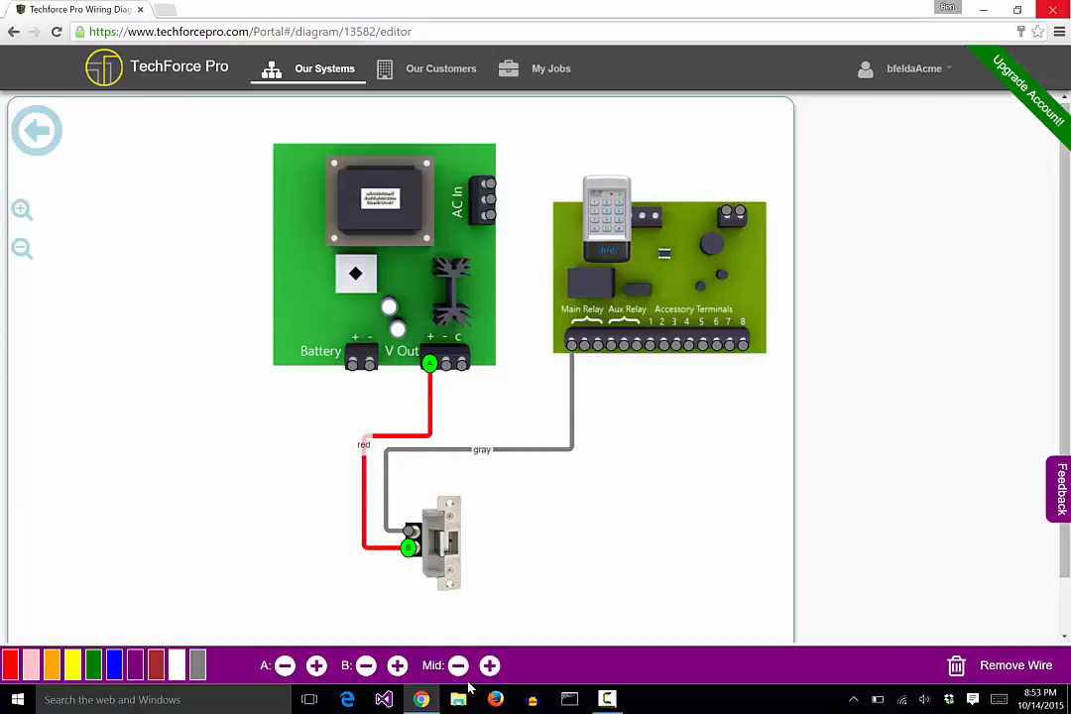
pyautogui.click(459, 665)
pyautogui.click(459, 665)
pyautogui.click(459, 666)
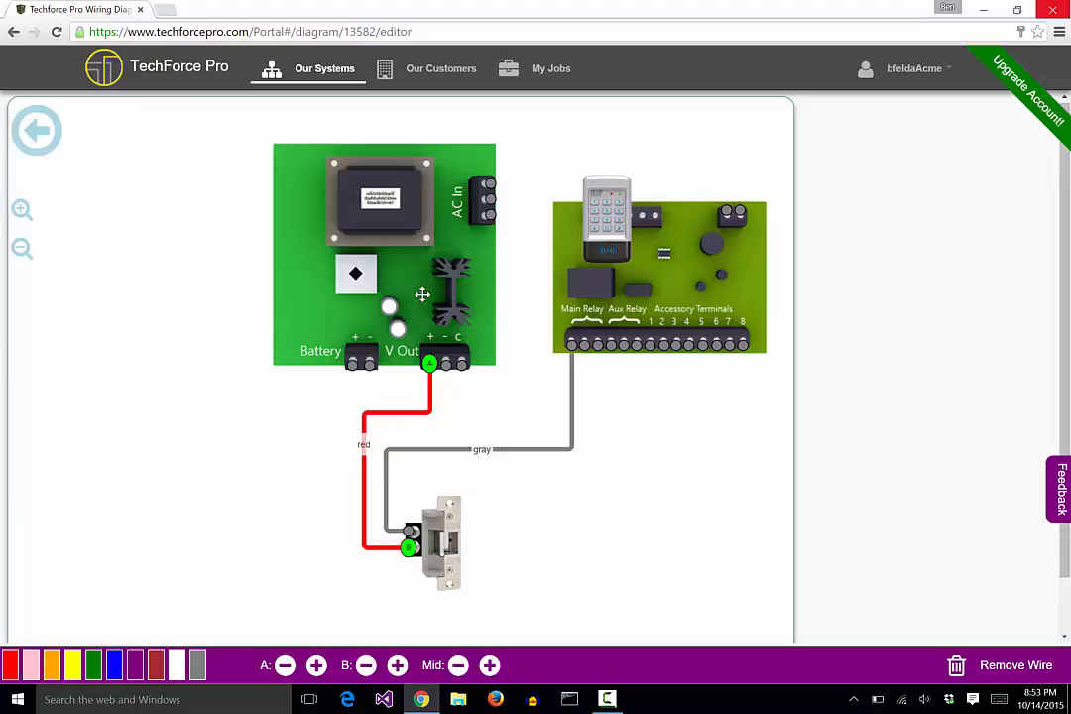
# Nudge the power supply board slightly downward and lengthen end A of the red wire at the V Out + terminal.
pyautogui.moveTo(420, 310)
pyautogui.mouseDown()
pyautogui.moveTo(334, 304)
pyautogui.moveTo(410, 325)
pyautogui.moveTo(416, 310)
pyautogui.moveTo(430, 315)
pyautogui.mouseUp()
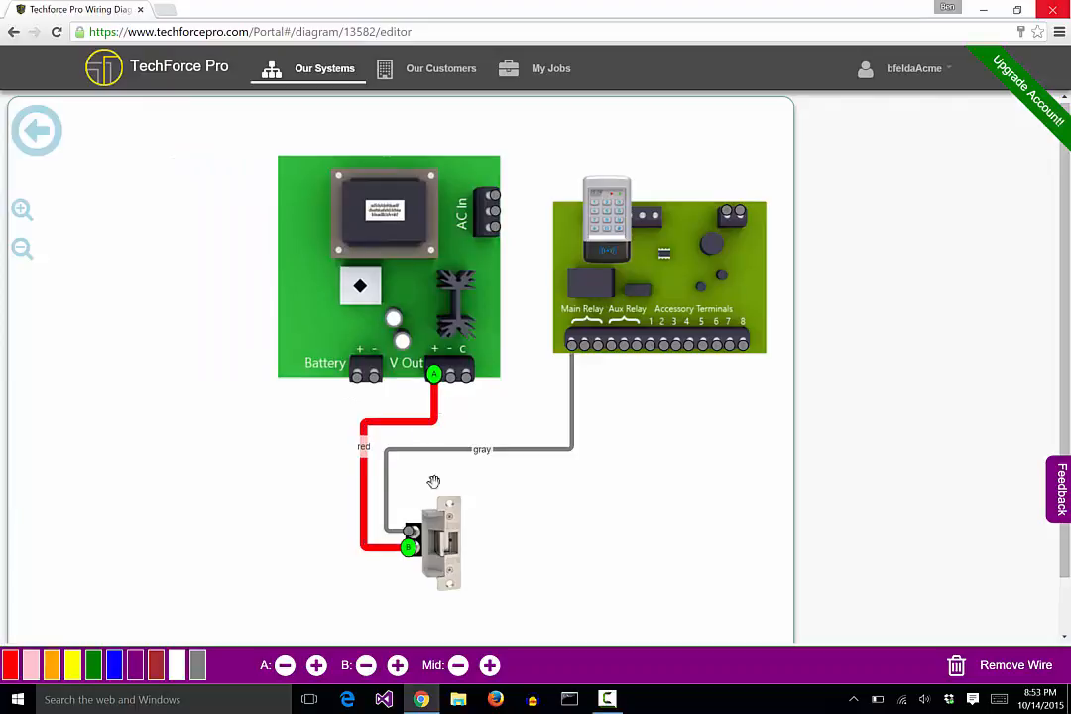
pyautogui.click(317, 668)
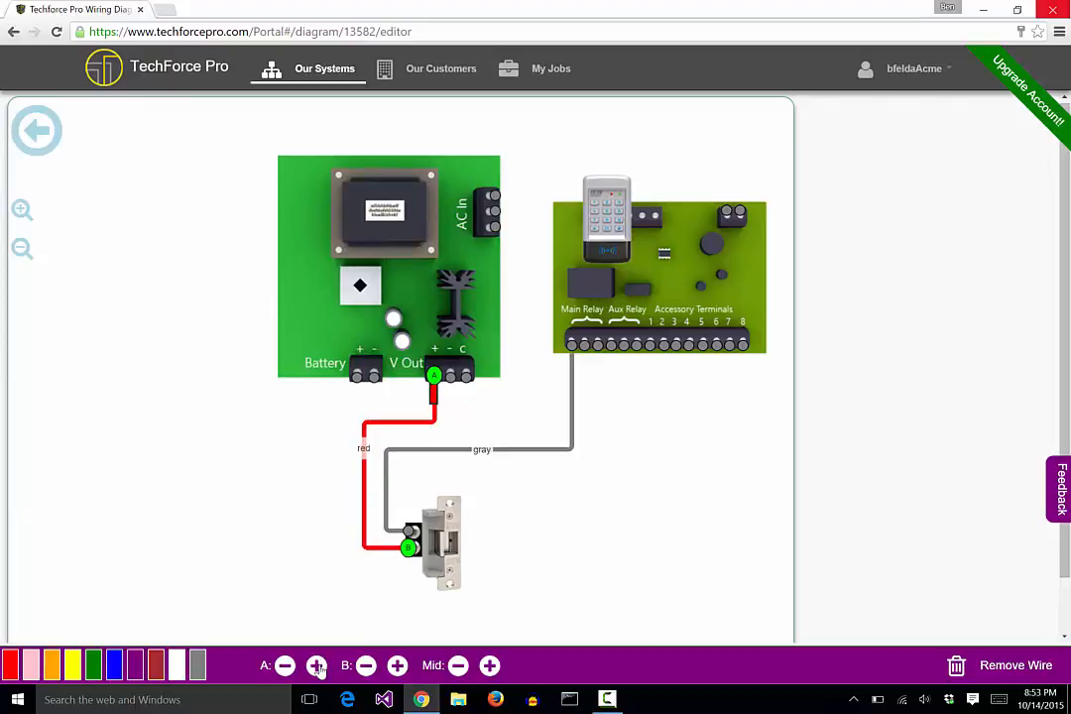
pyautogui.click(317, 668)
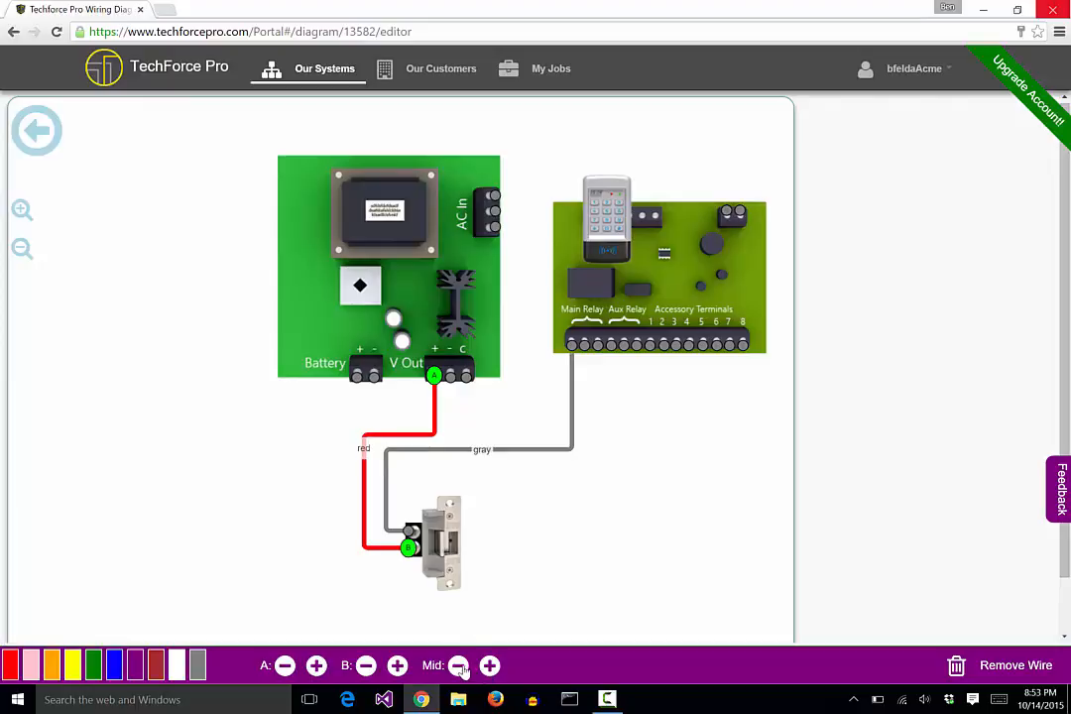
# Shift the red wire's middle segment up close to the power supply board's lower edge.
pyautogui.click(459, 666)
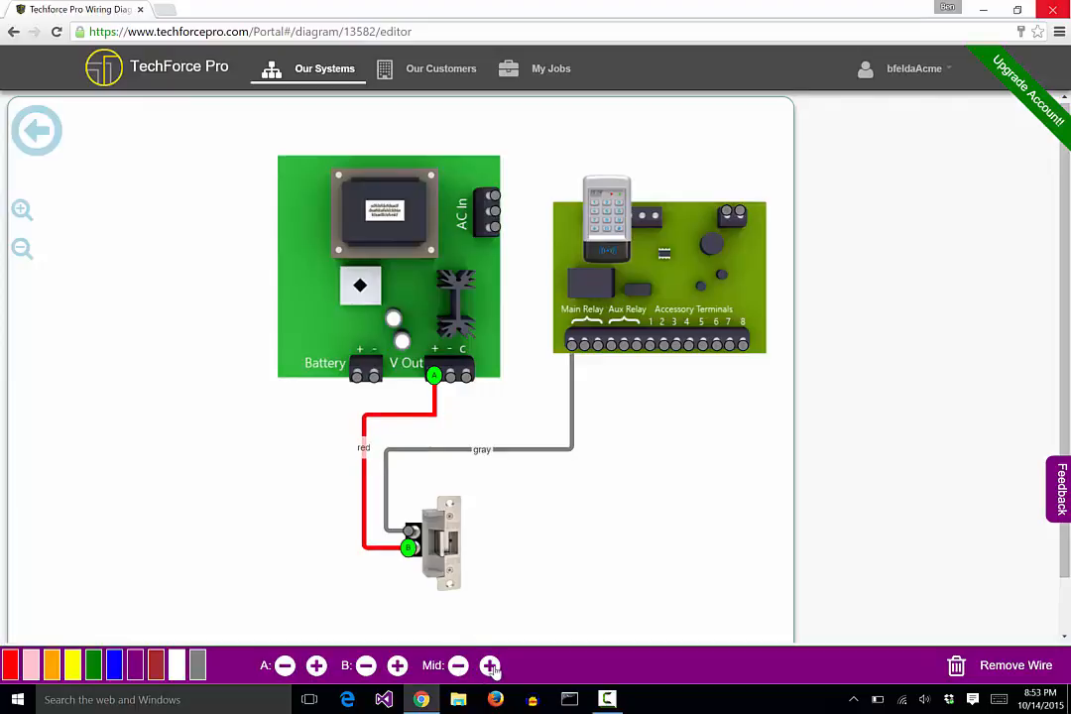
pyautogui.click(488, 665)
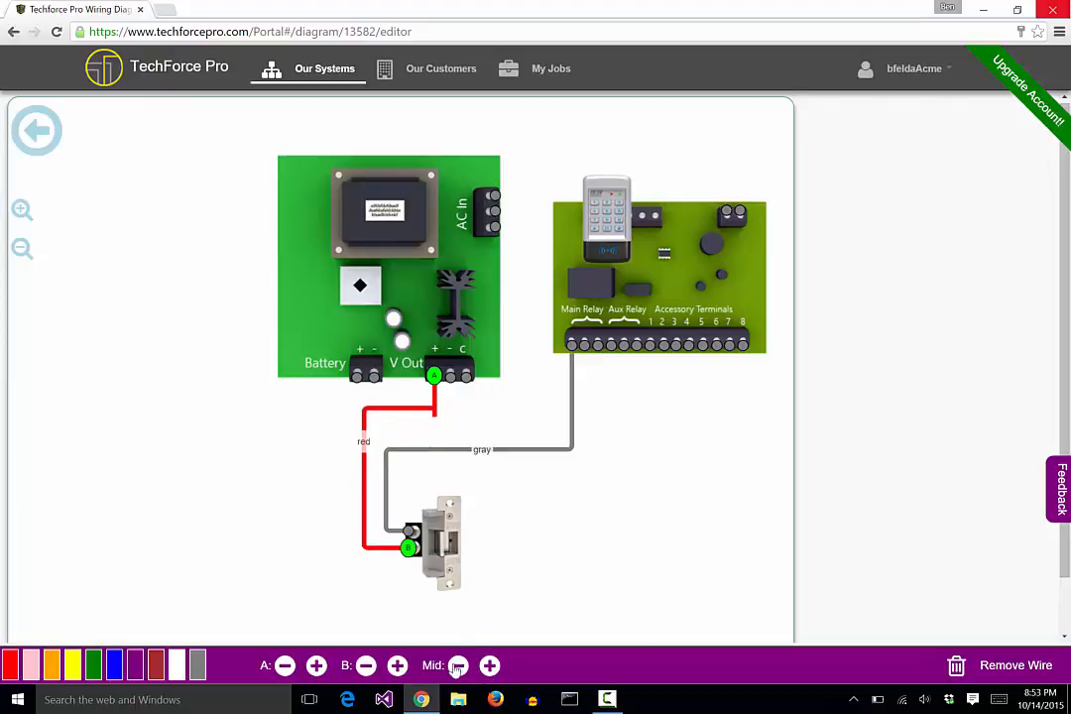
pyautogui.click(457, 666)
pyautogui.click(457, 666)
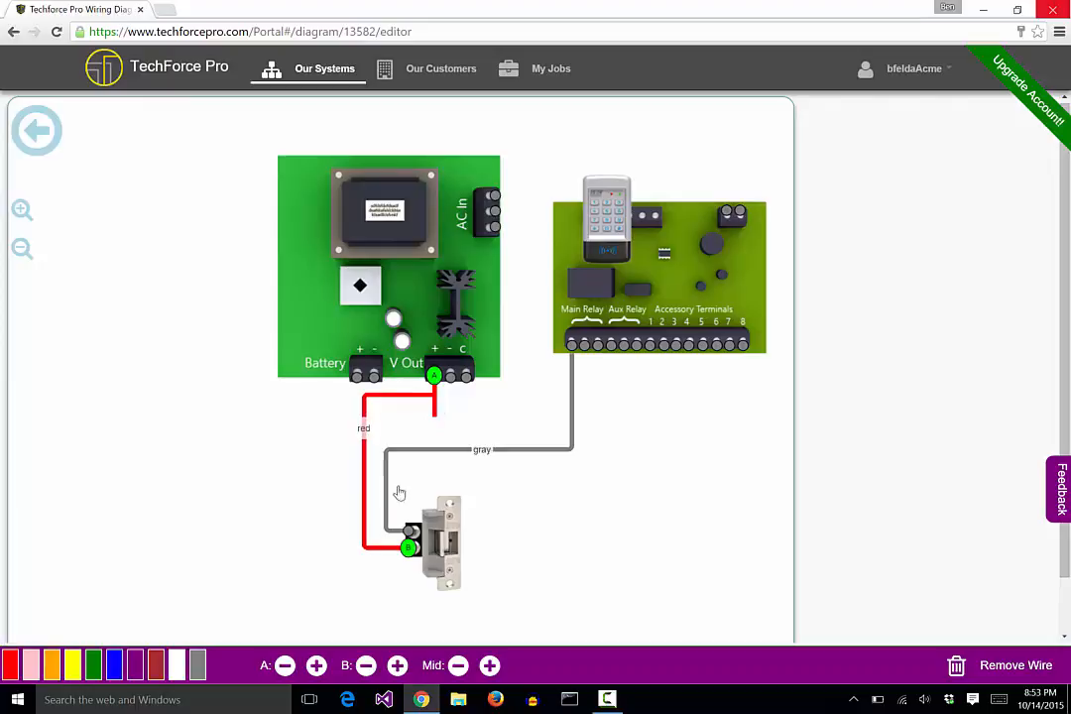
# Shorten end A of the red wire and shift its middle segment down to between the board and the gray wire.
pyautogui.click(284, 666)
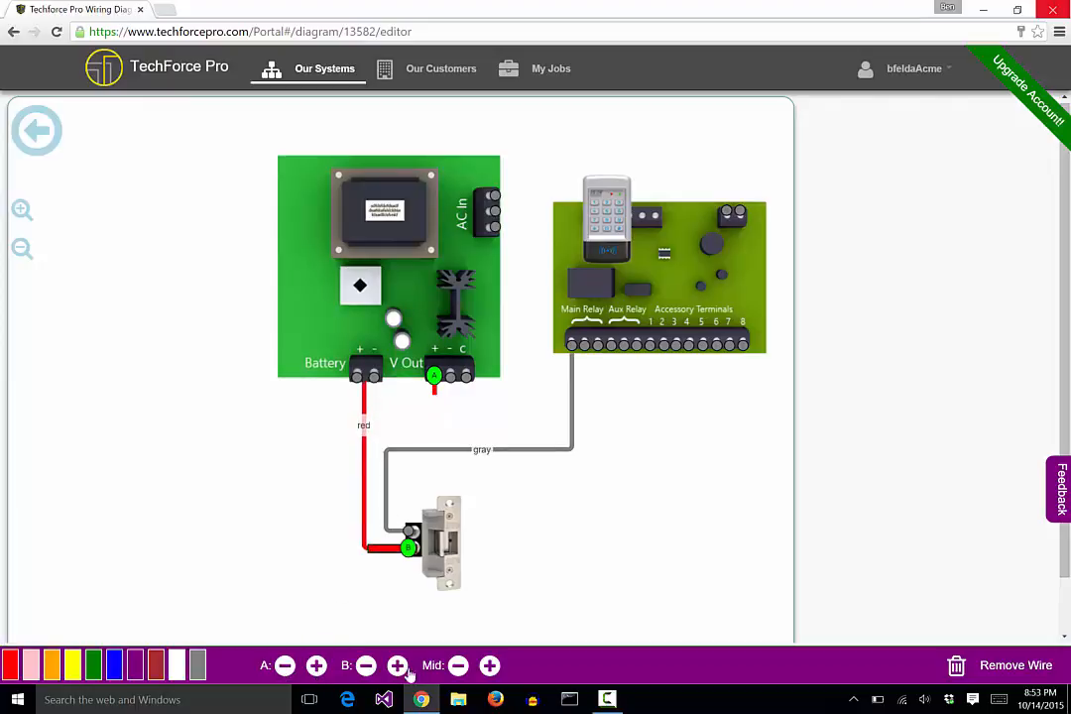
pyautogui.click(490, 665)
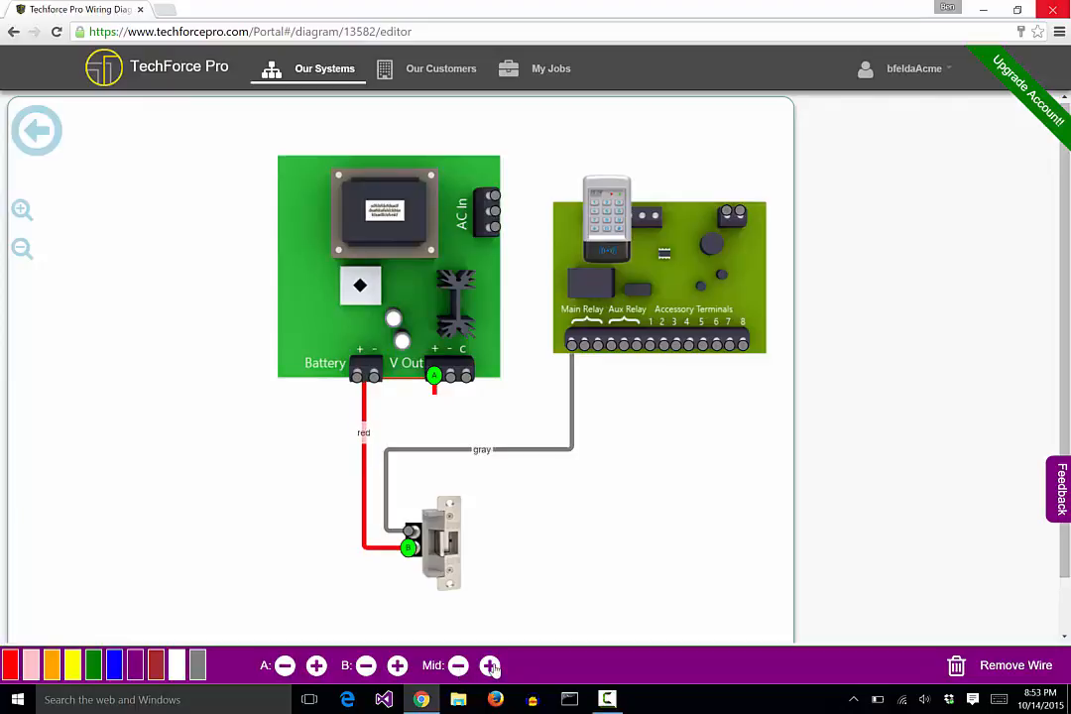
pyautogui.click(489, 665)
pyautogui.click(490, 666)
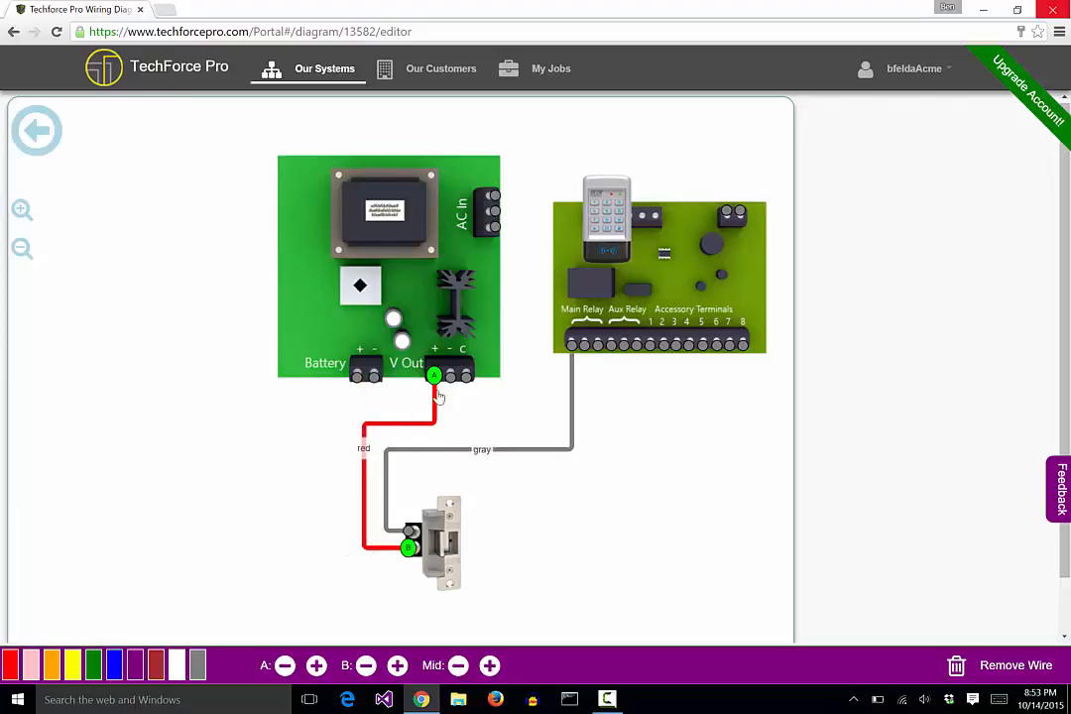
# Rearrange the power supply and keypad boards slightly higher and place the electric strike below the V Out terminals.
pyautogui.moveTo(410, 256); pyautogui.dragTo(445, 247)
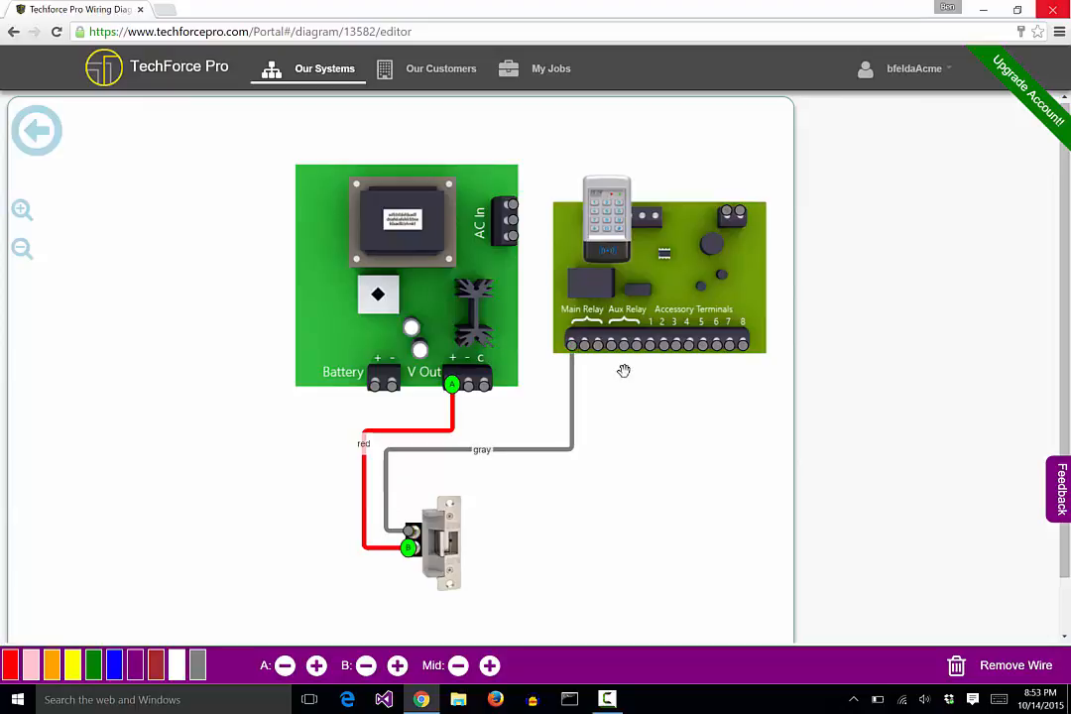
pyautogui.moveTo(639, 276); pyautogui.dragTo(638, 250)
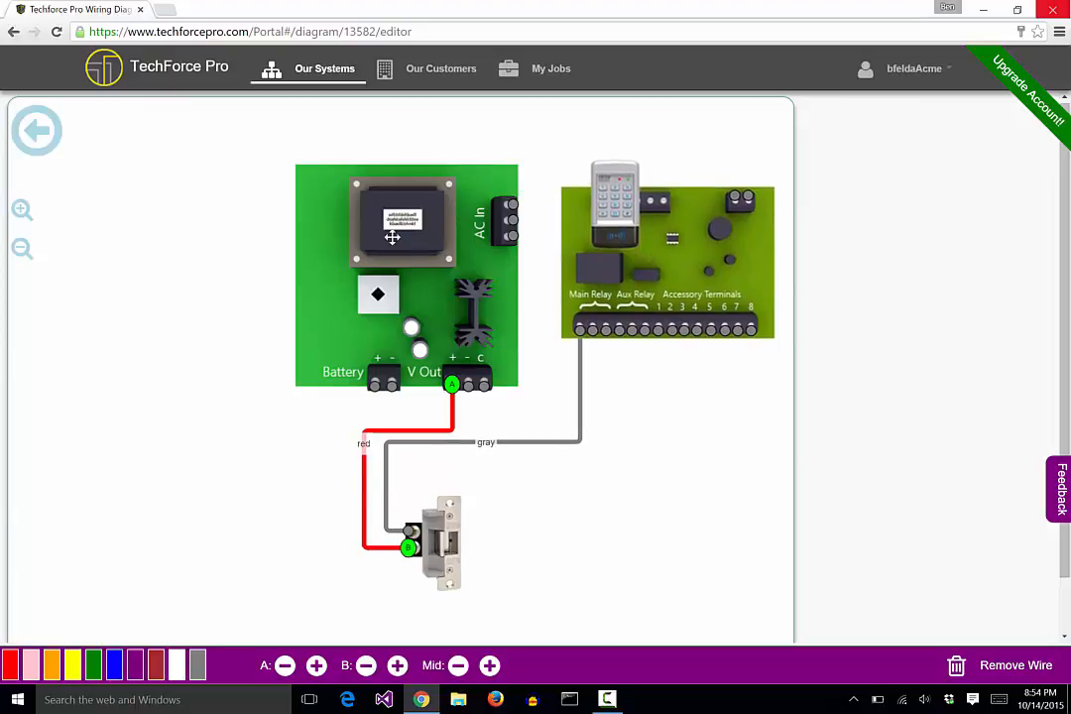
pyautogui.moveTo(393, 237); pyautogui.dragTo(421, 218)
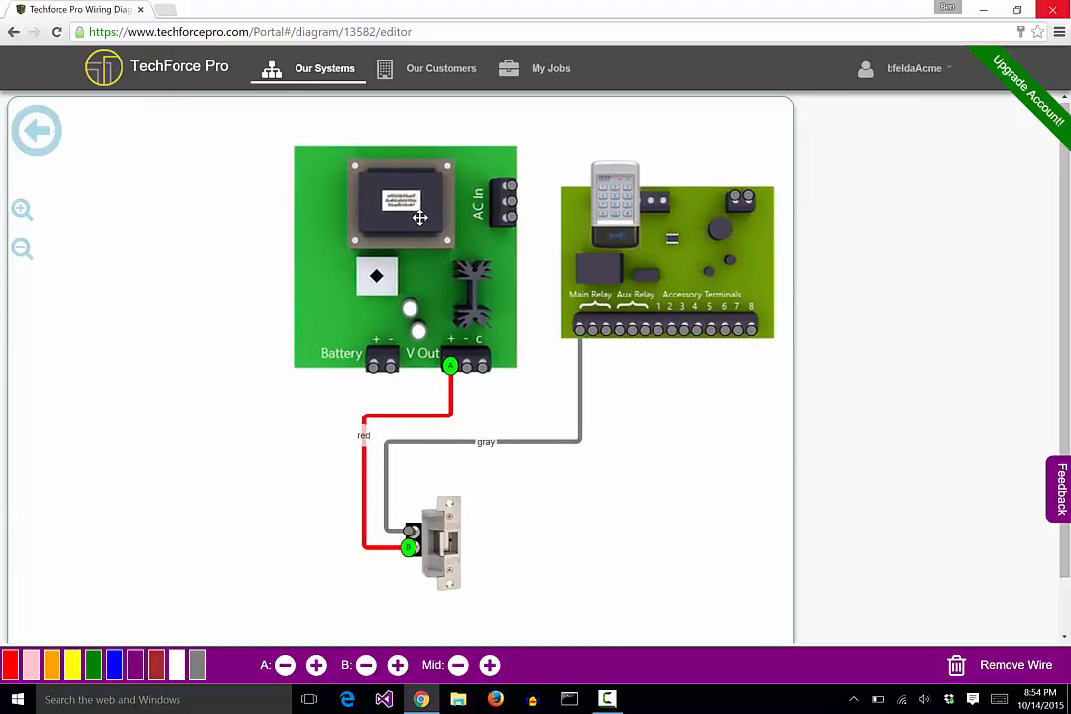
pyautogui.moveTo(415, 532); pyautogui.dragTo(368, 538)
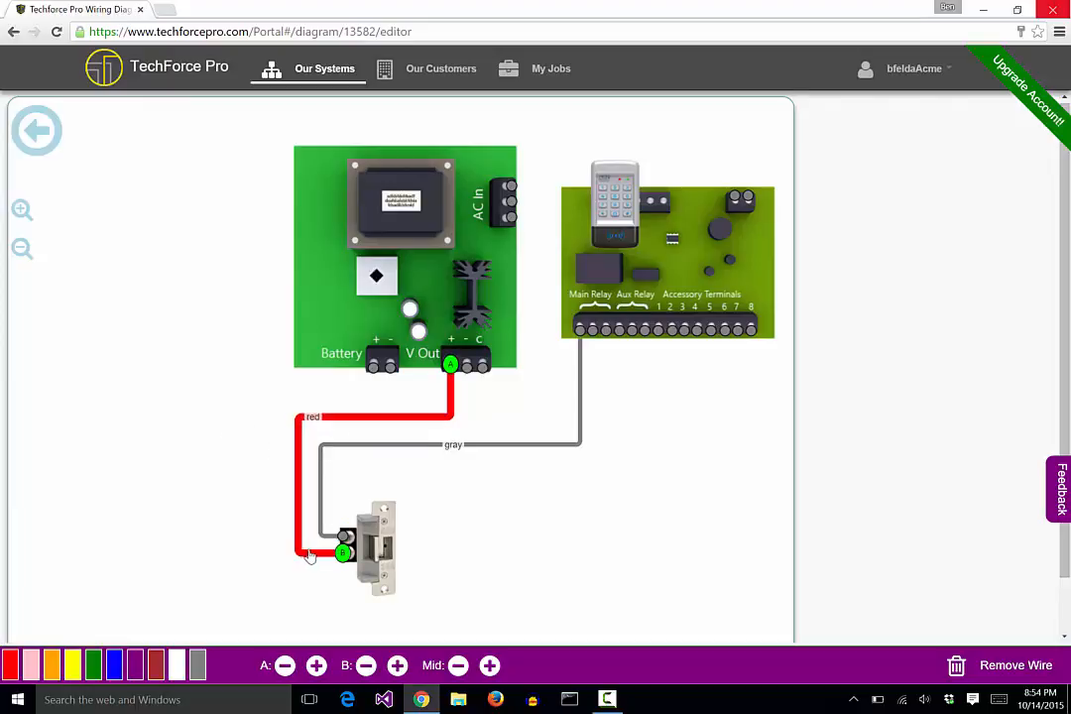
pyautogui.moveTo(372, 535); pyautogui.dragTo(461, 538)
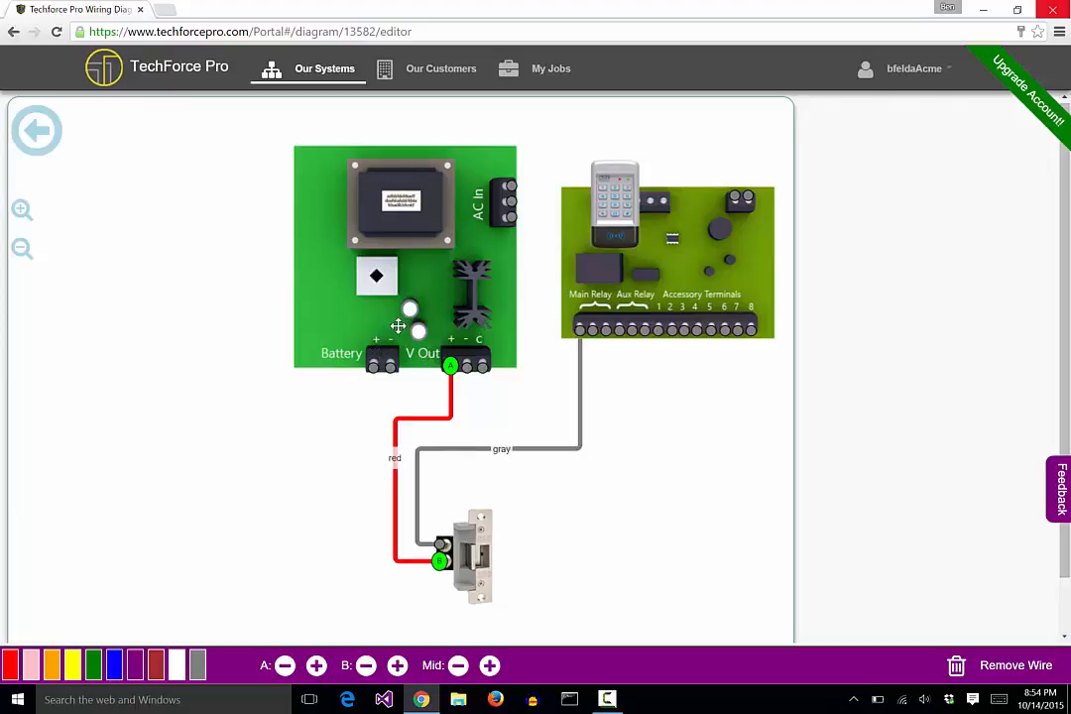
# Move the power supply board farther away from the keypad board and place the electric strike below the gap between them.
pyautogui.moveTo(374, 259); pyautogui.dragTo(233, 250)
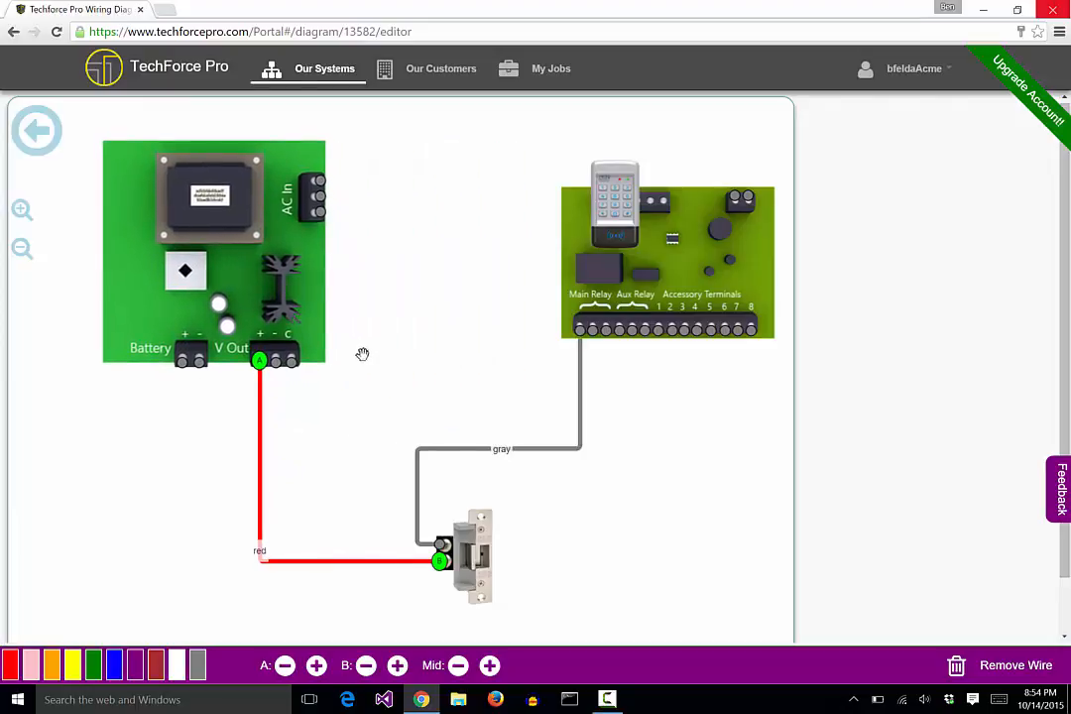
pyautogui.moveTo(474, 540); pyautogui.dragTo(542, 545)
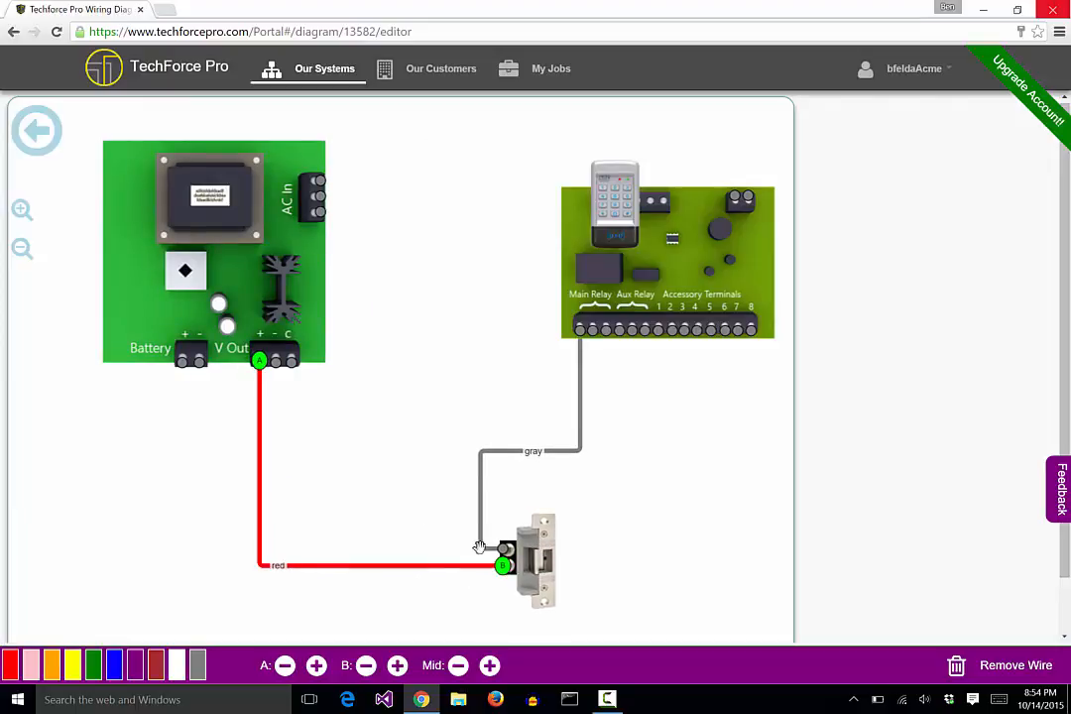
pyautogui.moveTo(507, 548); pyautogui.dragTo(464, 551)
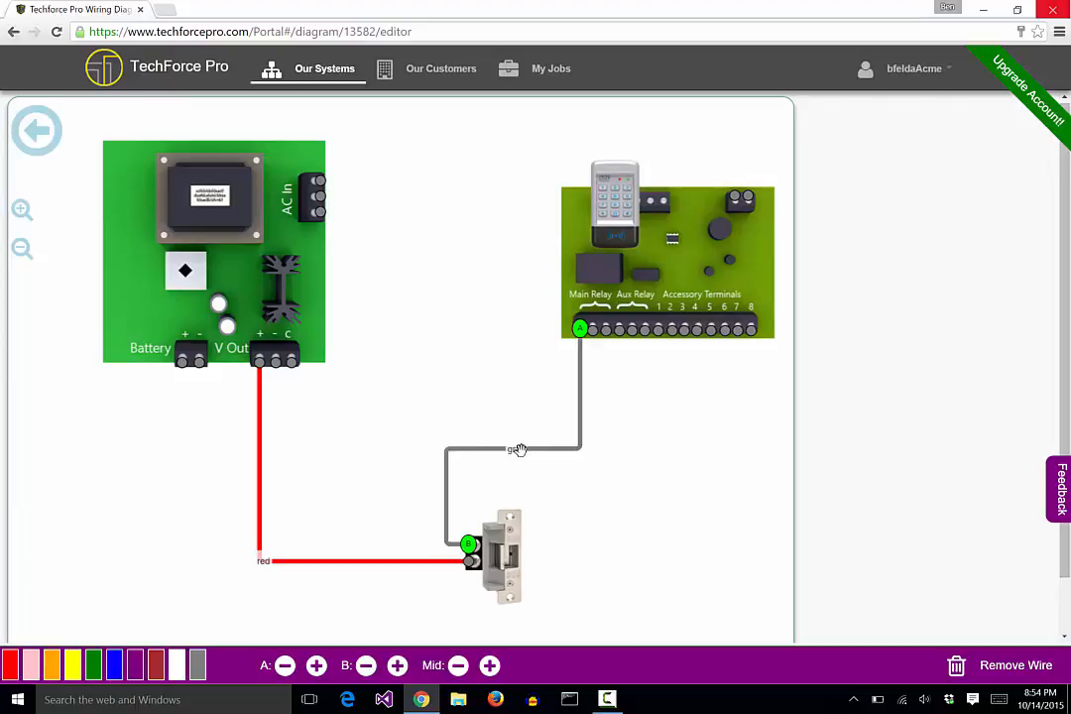
# Shift the gray wire's middle segment up toward the keypad board and lengthen its end B at the electric strike.
pyautogui.moveTo(545, 452); pyautogui.dragTo(471, 391)
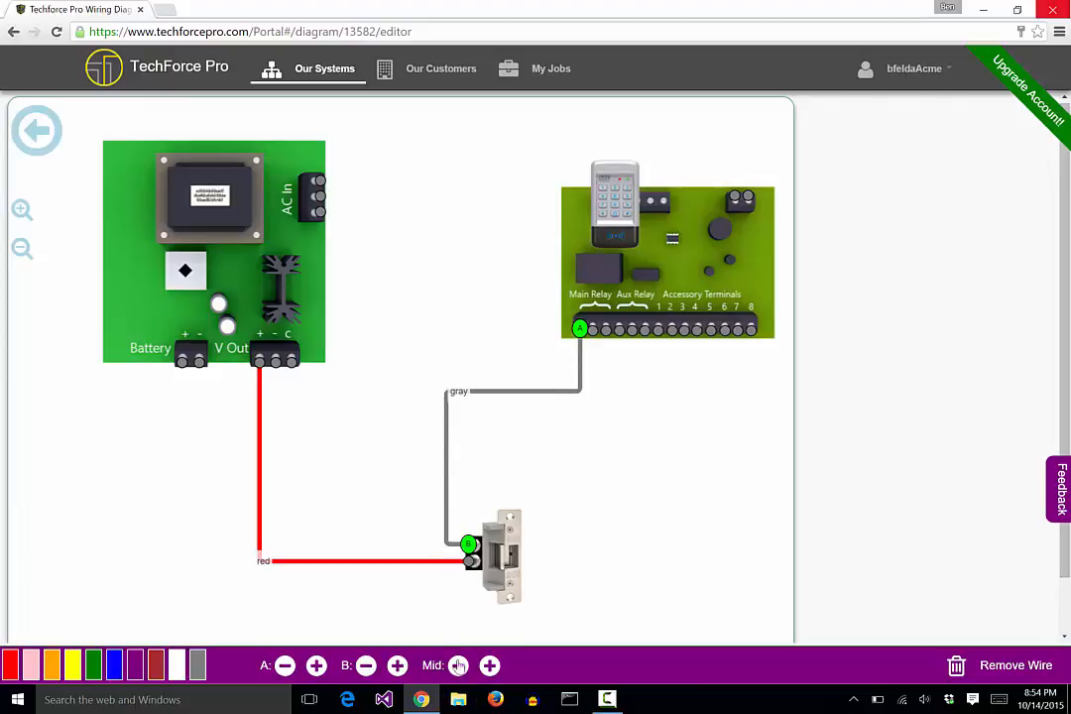
pyautogui.click(316, 665)
pyautogui.click(397, 668)
pyautogui.click(396, 667)
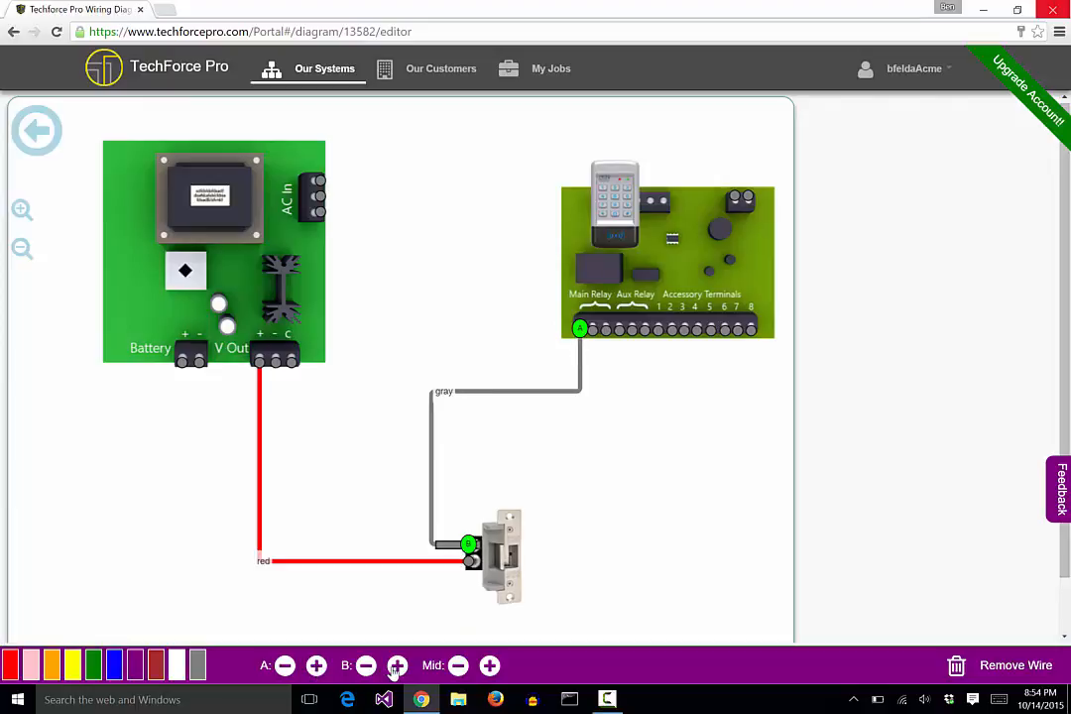
pyautogui.click(396, 667)
pyautogui.click(396, 667)
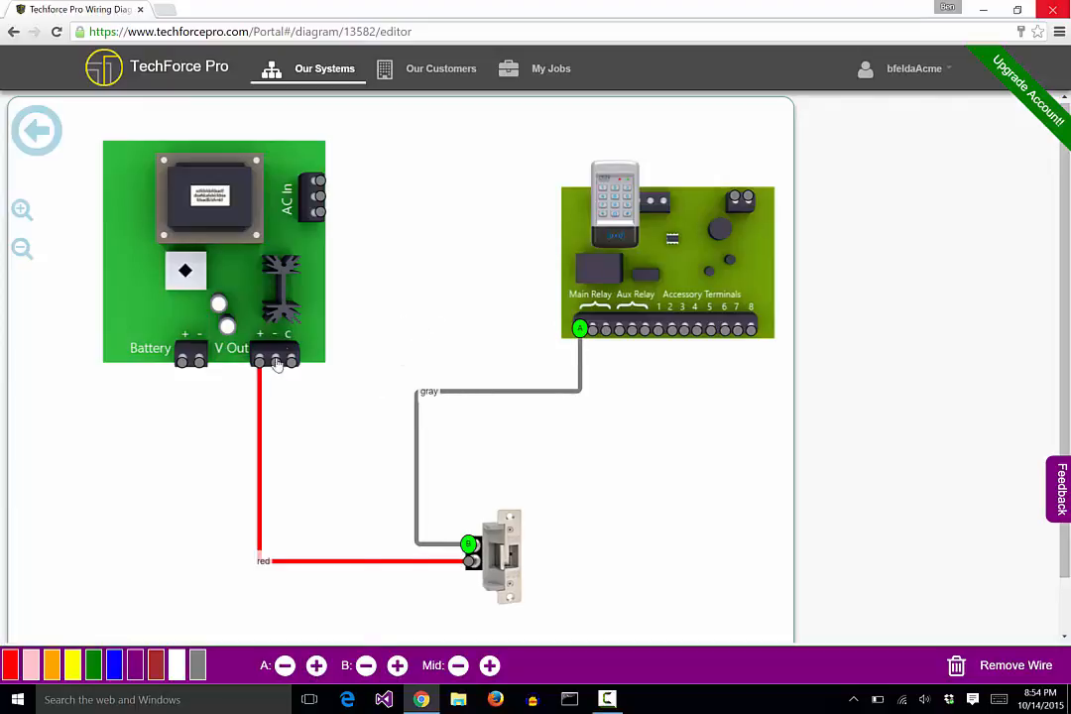
# Wire V Out - to Accessory Terminal 1 in green and lengthen end A so the wire's horizontal run lies below the gray one.
pyautogui.moveTo(275, 376); pyautogui.dragTo(657, 332)
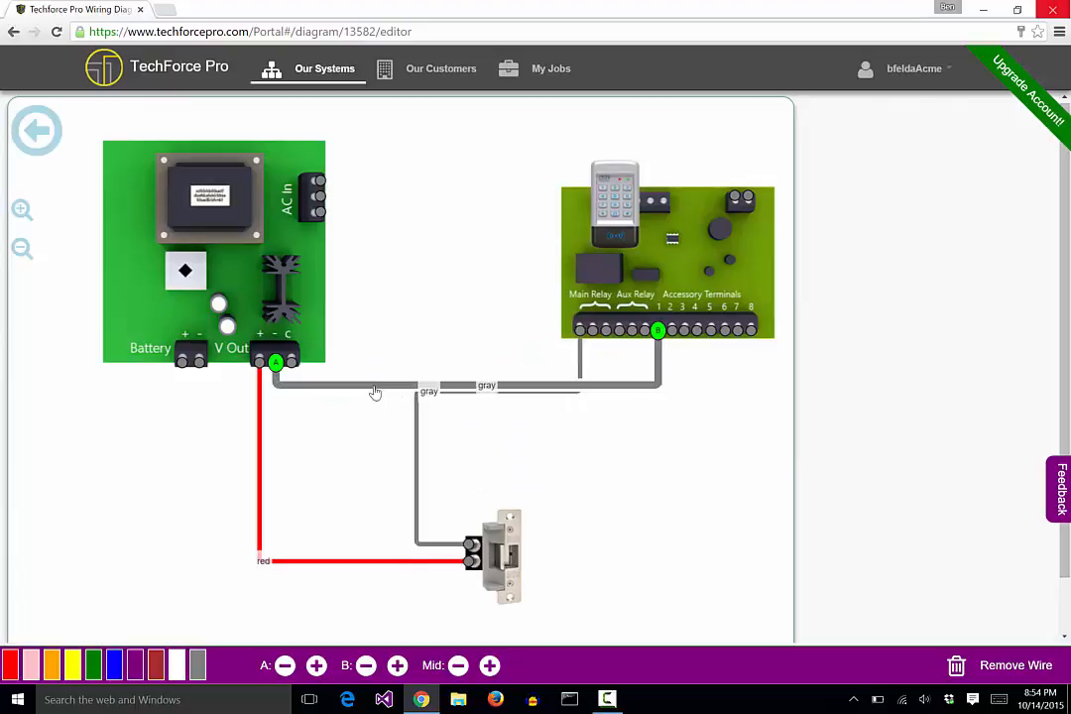
pyautogui.click(93, 666)
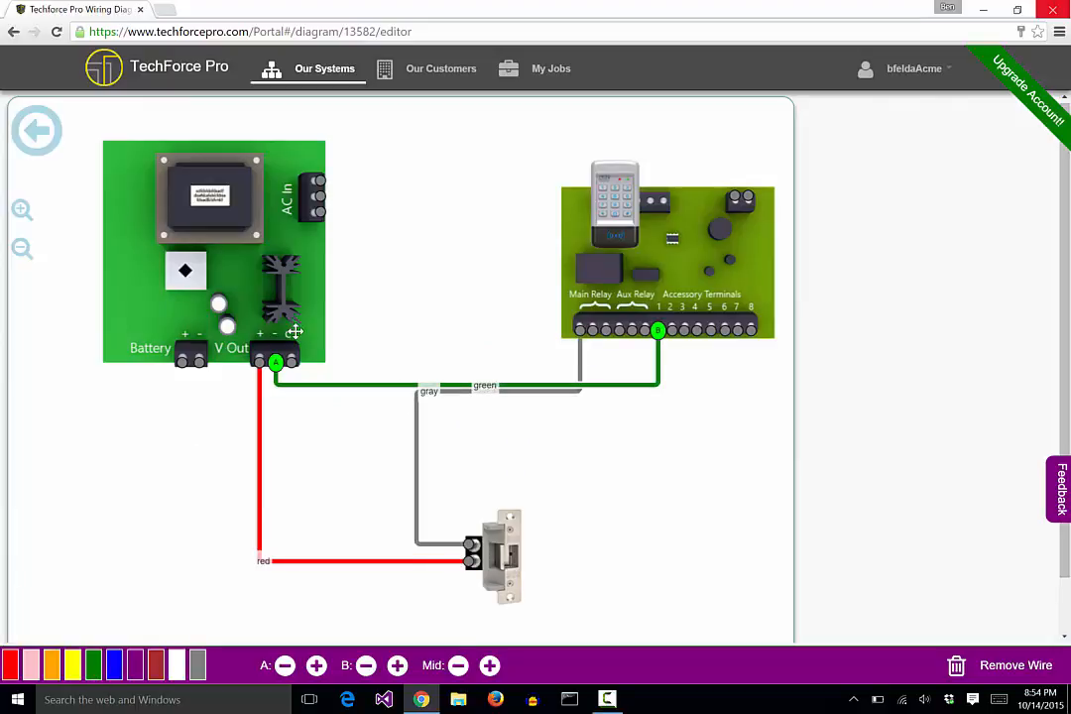
pyautogui.click(316, 666)
pyautogui.click(317, 665)
pyautogui.click(316, 665)
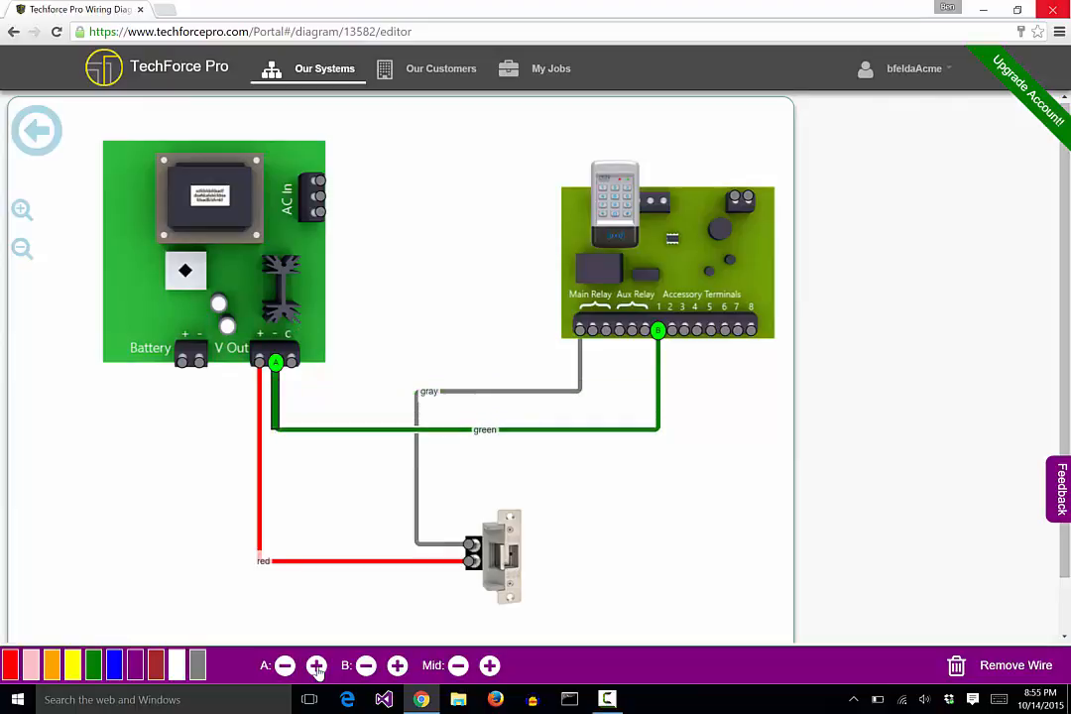
pyautogui.click(430, 435)
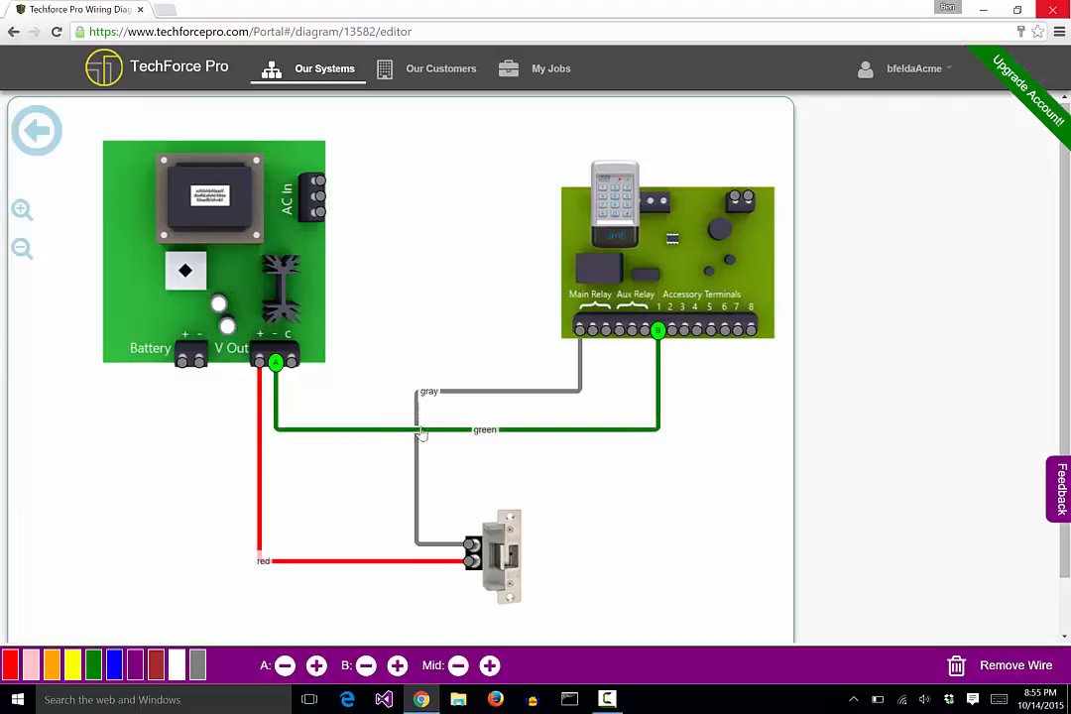
pyautogui.click(417, 452)
pyautogui.click(362, 320)
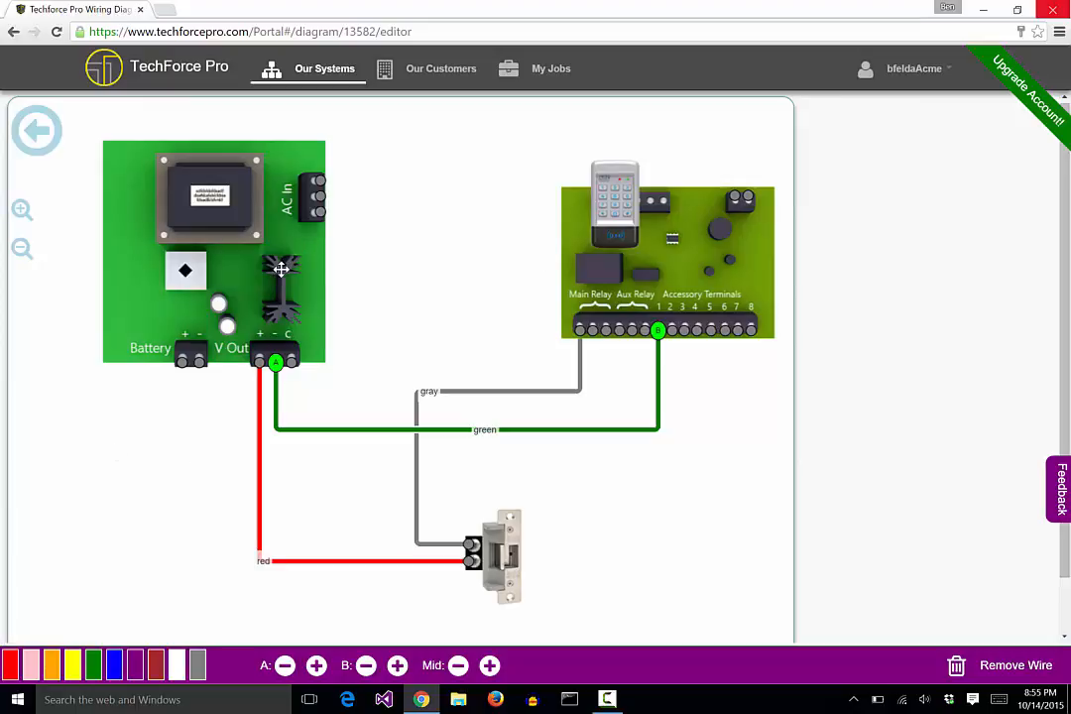
pyautogui.click(424, 409)
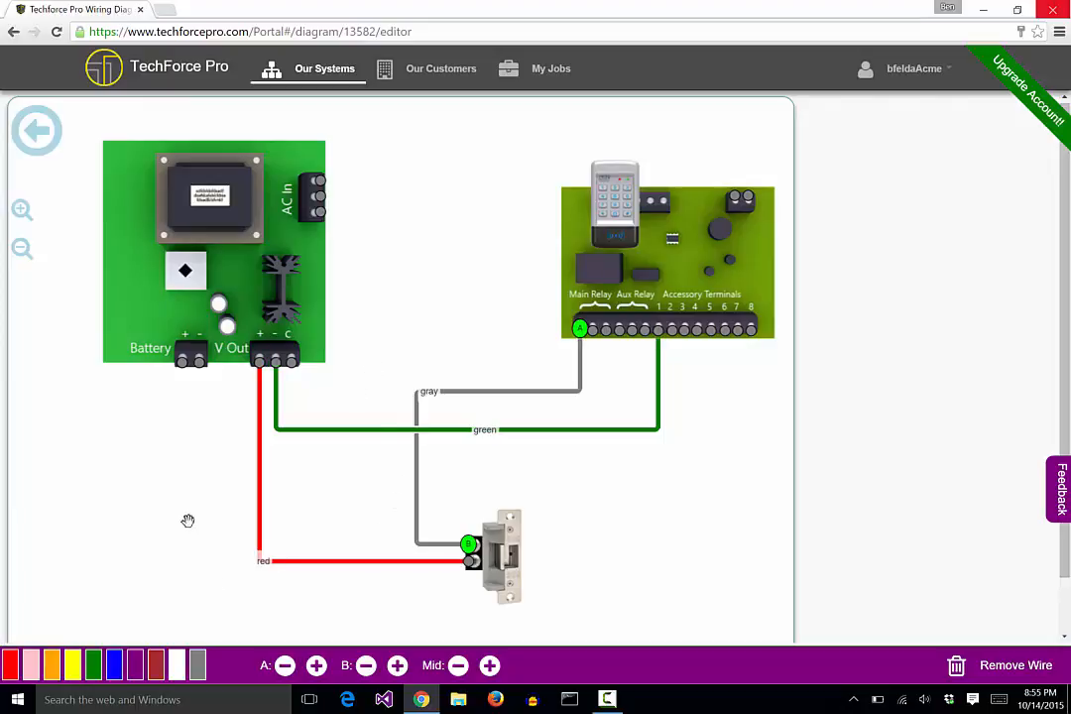
pyautogui.click(144, 482)
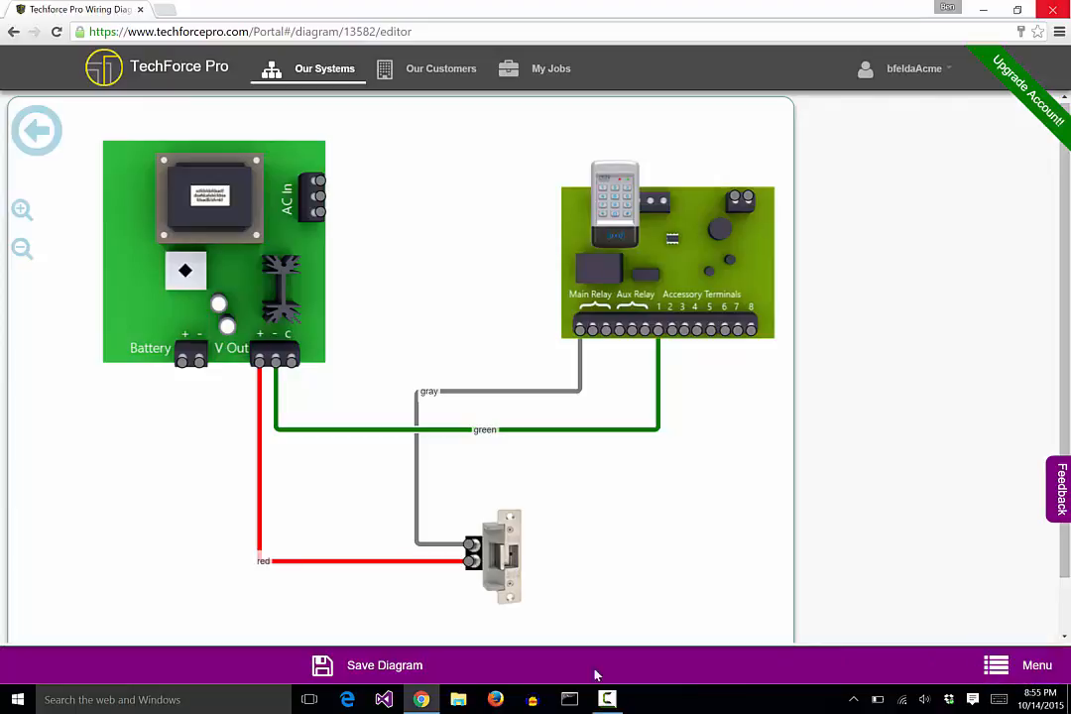
# Remove the green wire between the V Out - terminal and Accessory Terminal 1.
pyautogui.click(351, 437)
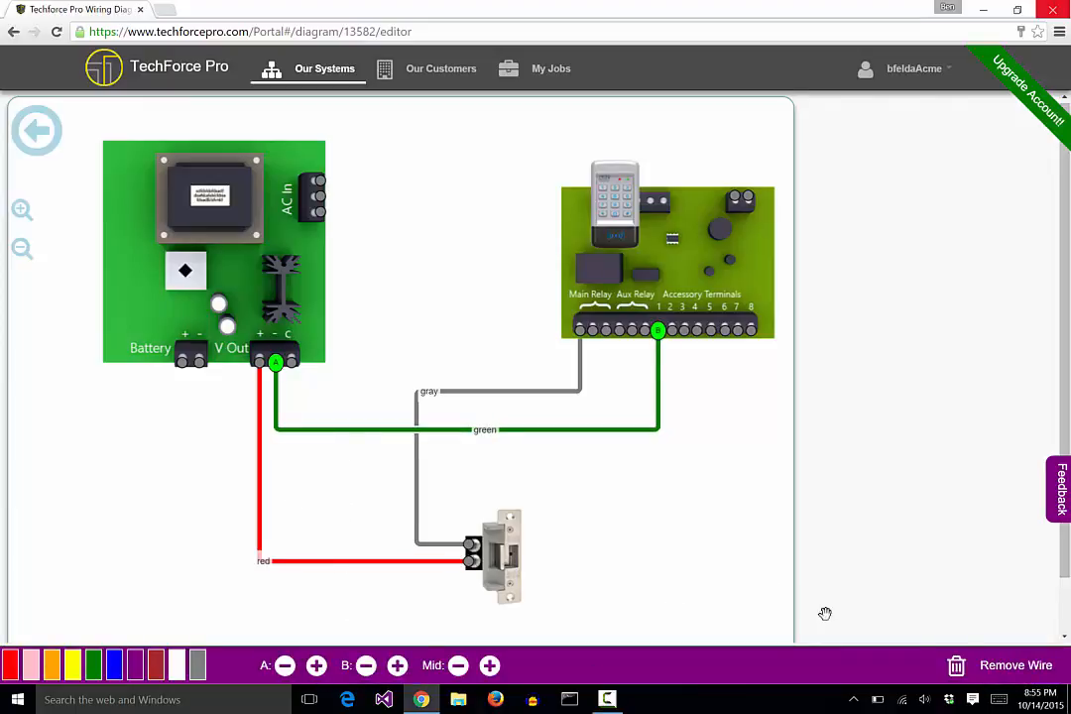
pyautogui.click(986, 670)
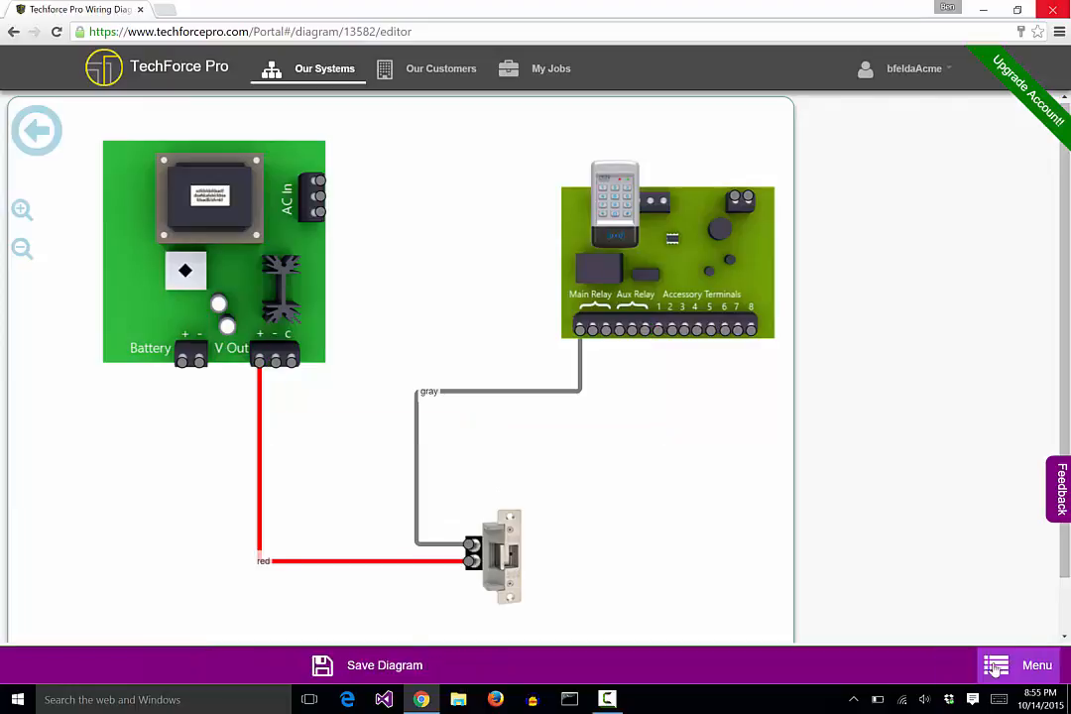
# Recolor the red wire between V Out + and the electric strike to the Crimson shade.
pyautogui.click(381, 562)
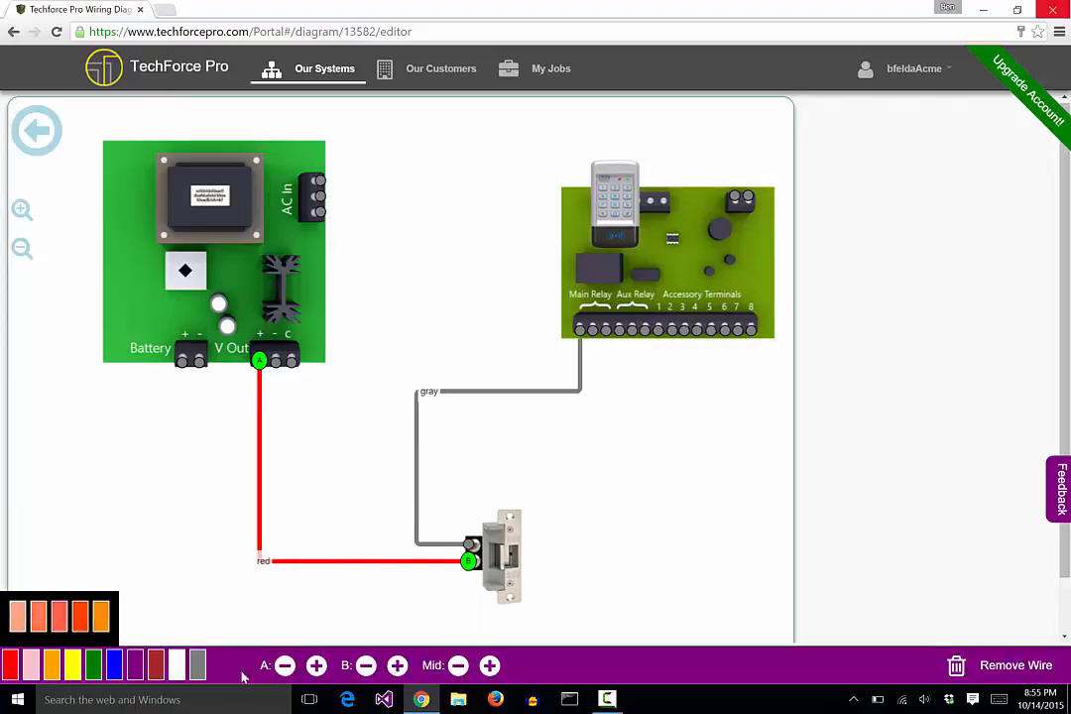
pyautogui.click(364, 667)
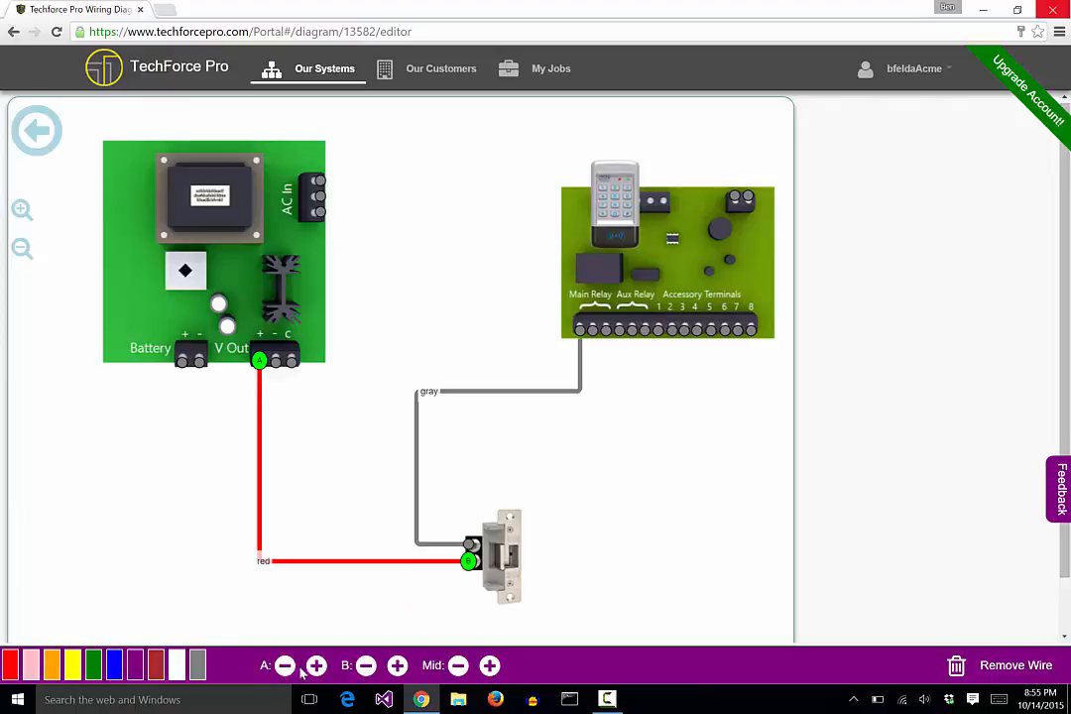
pyautogui.moveTo(150, 672)
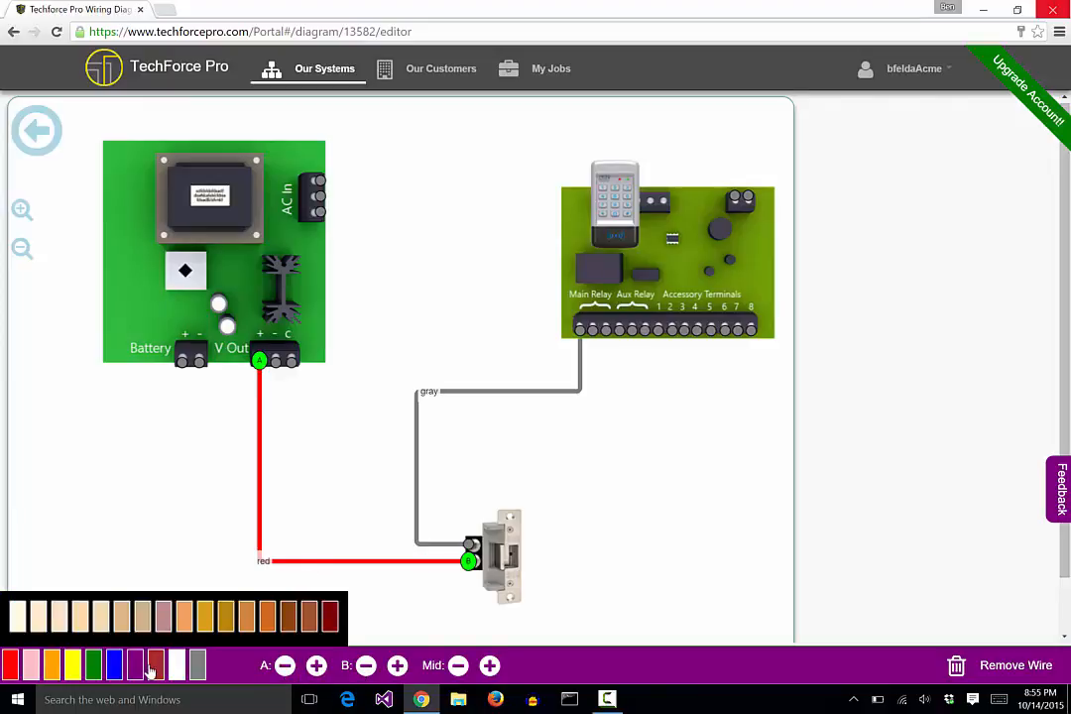
pyautogui.moveTo(10, 664)
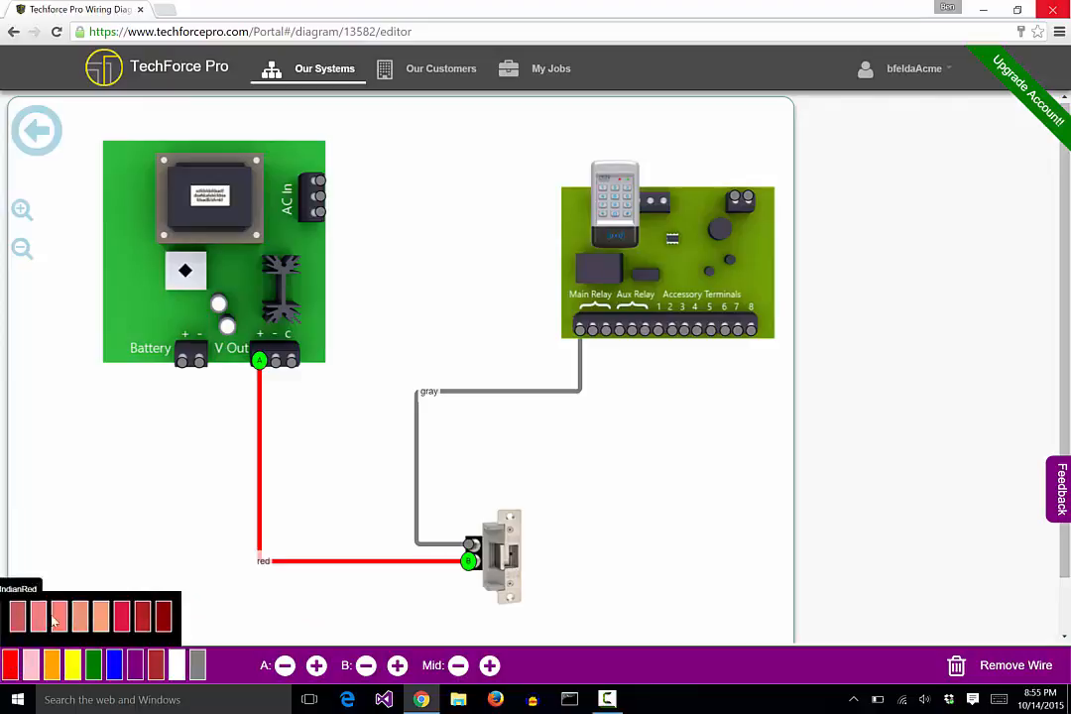
pyautogui.click(120, 621)
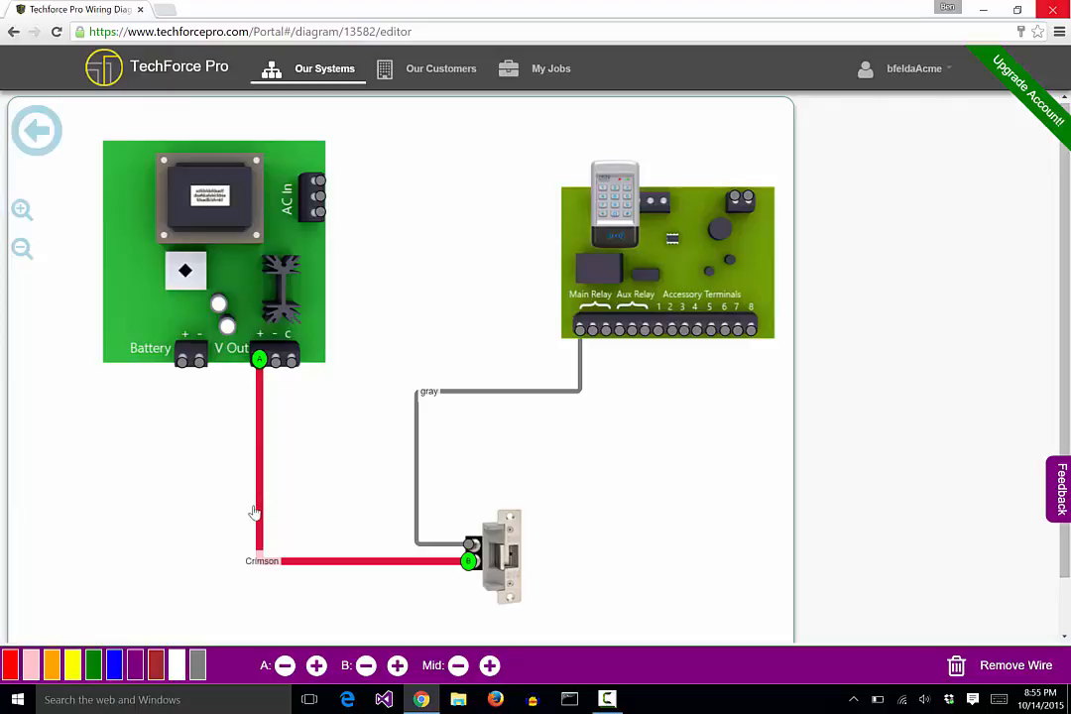
pyautogui.click(588, 509)
# Turn off the wire color labels in the diagram settings and return to the diagram.
pyautogui.click(1010, 668)
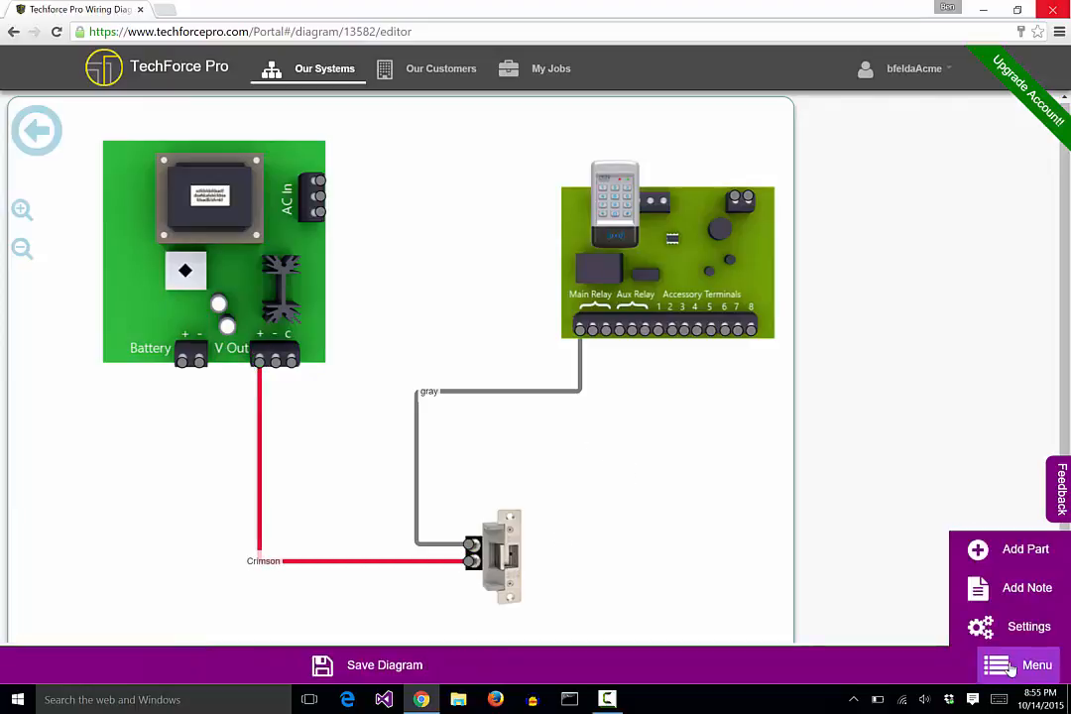
pyautogui.click(1011, 630)
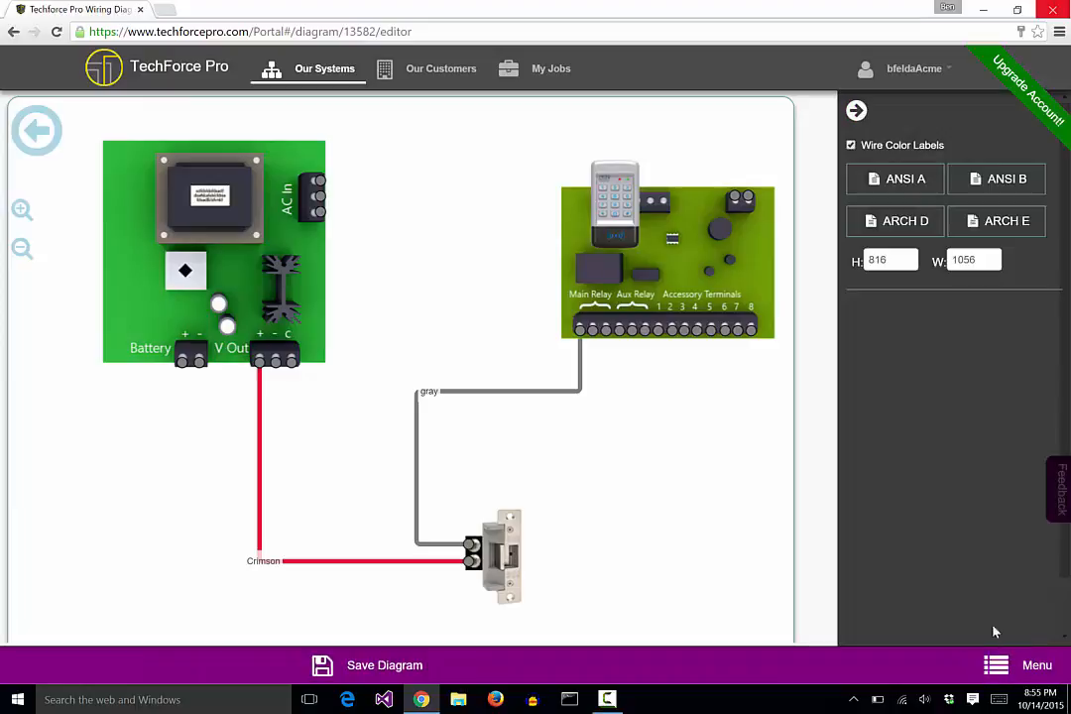
pyautogui.click(851, 146)
pyautogui.click(734, 404)
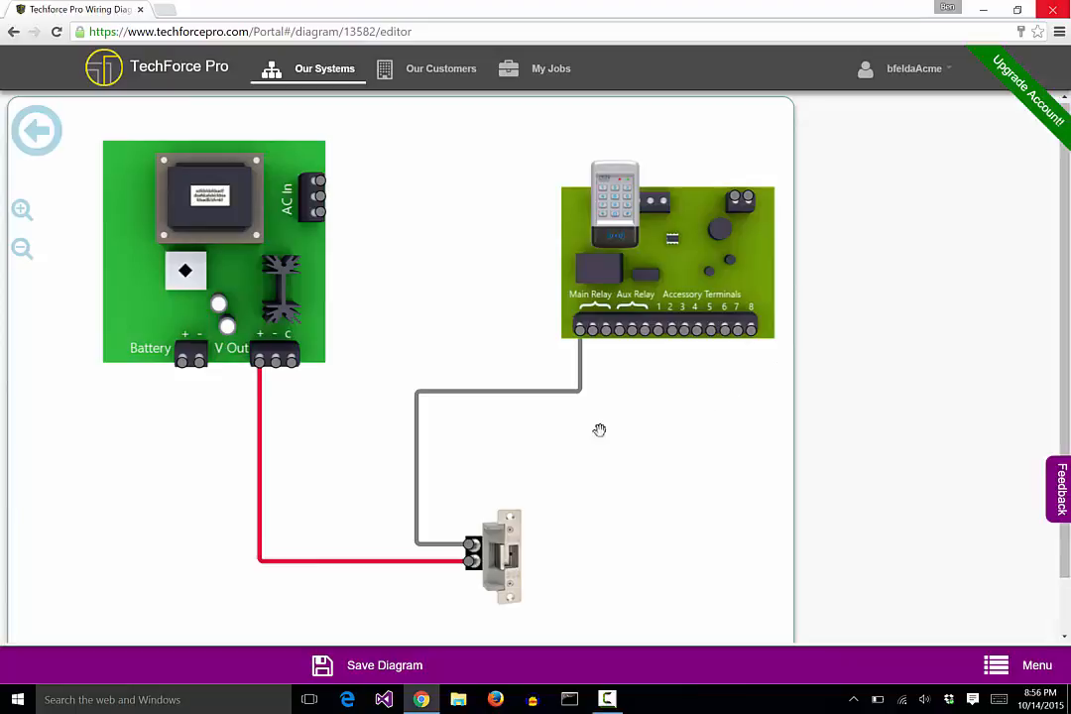
# Turn the wire color labels back on in the diagram settings and close the settings.
pyautogui.click(540, 397)
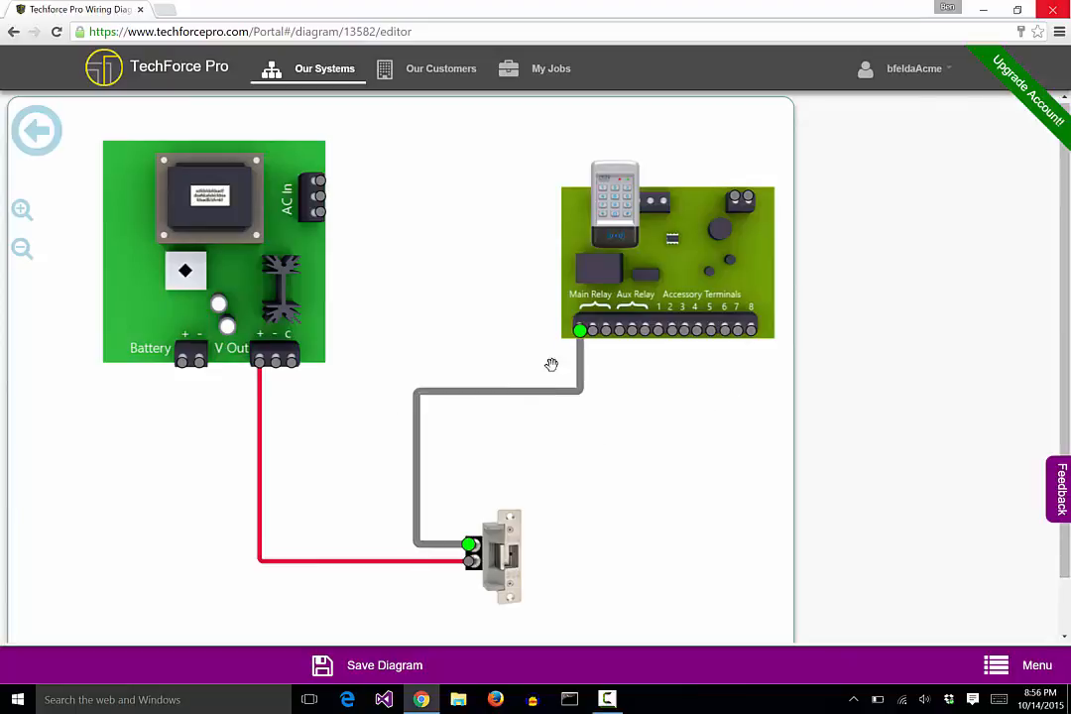
pyautogui.click(551, 365)
pyautogui.click(1020, 665)
pyautogui.click(1011, 627)
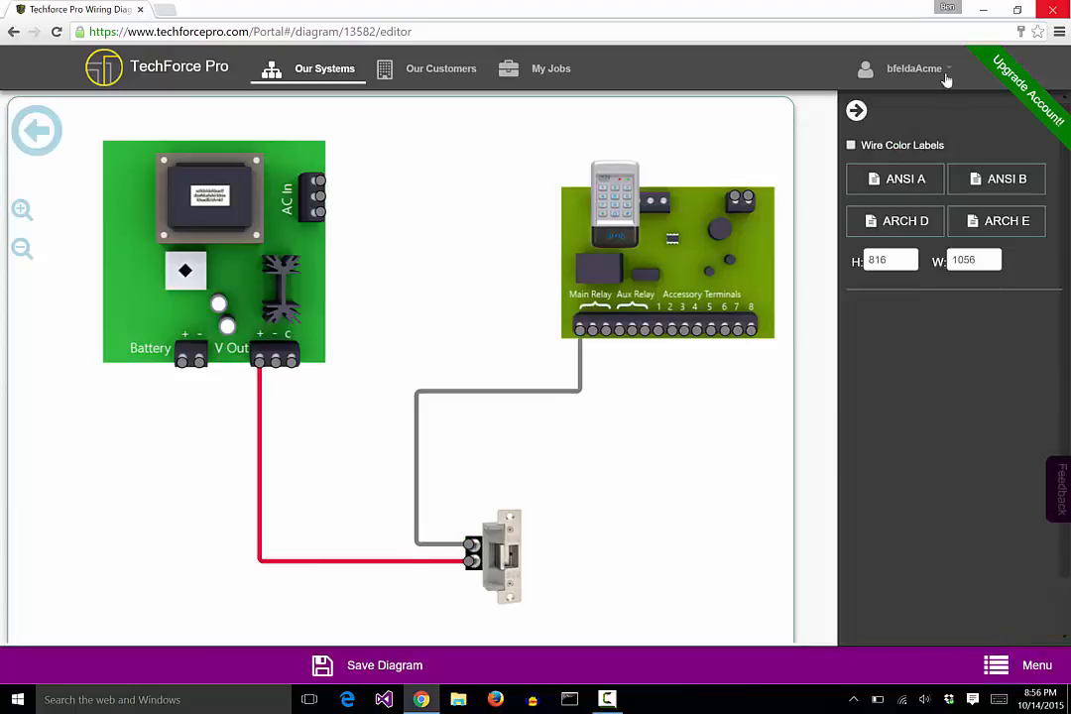
pyautogui.click(891, 147)
pyautogui.click(516, 269)
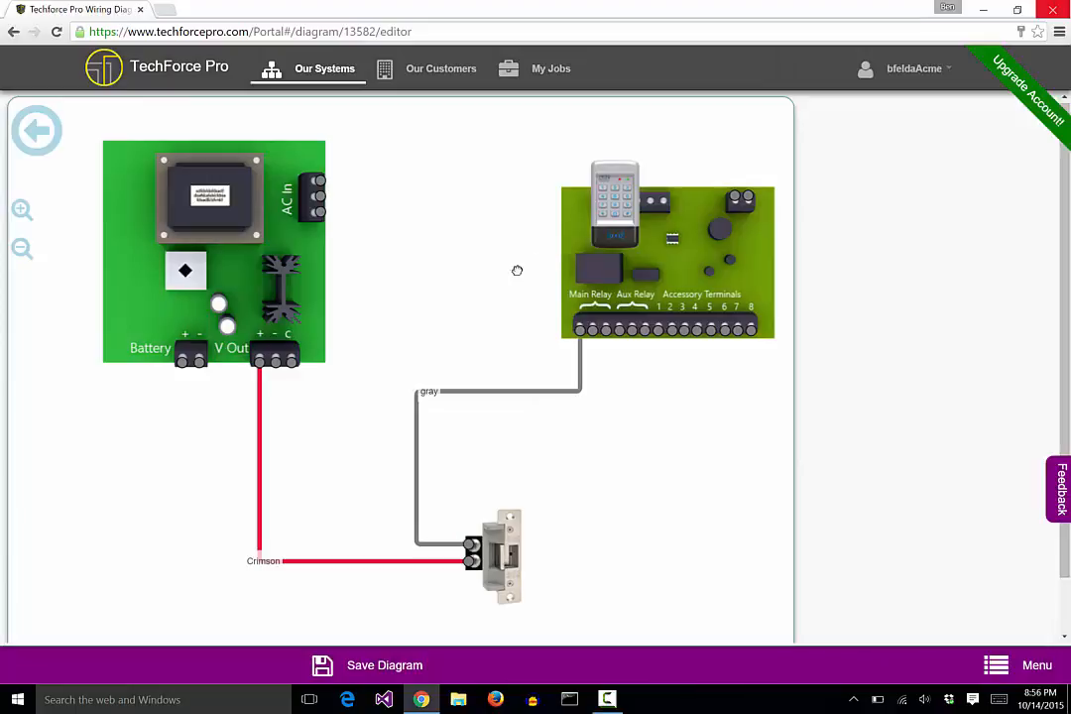